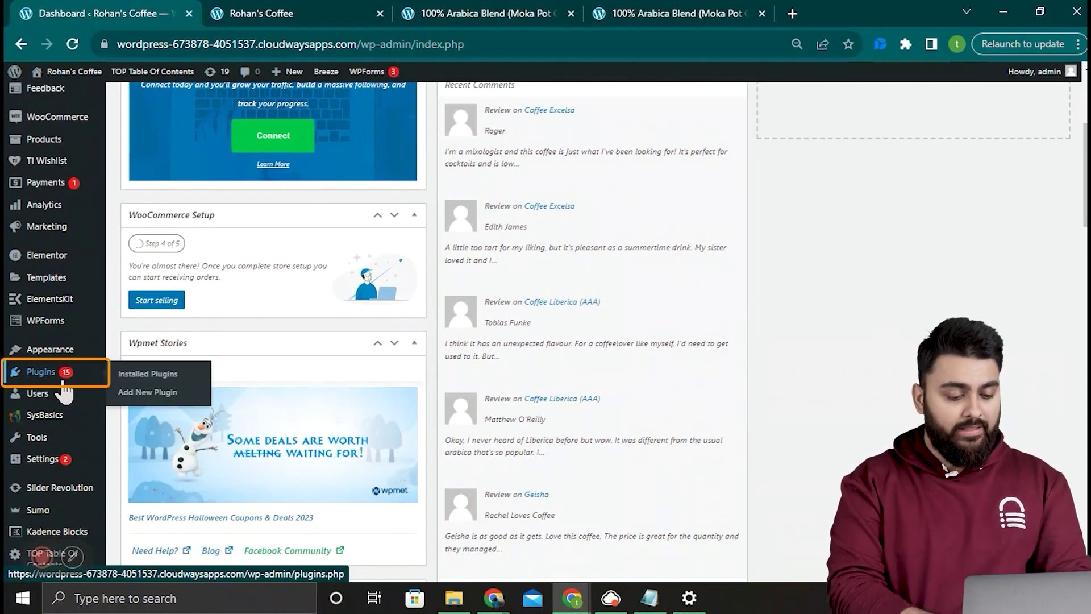
# Step: Install the Elementor plugin from Add New Plugin
pyautogui.click(199, 396)
pyautogui.write('El')
pyautogui.write('eme')
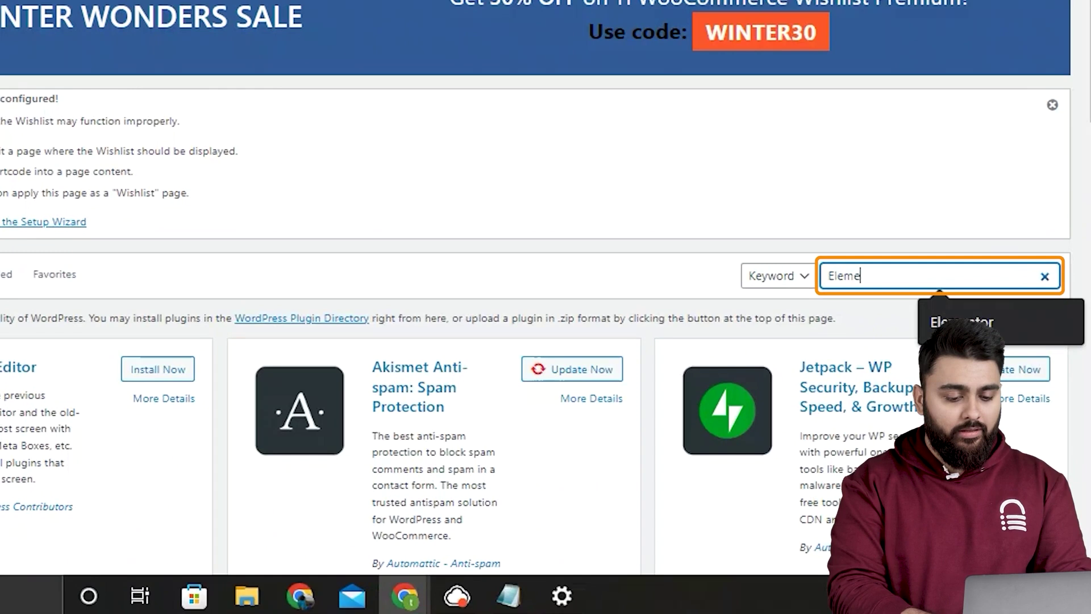
pyautogui.write('ntor')
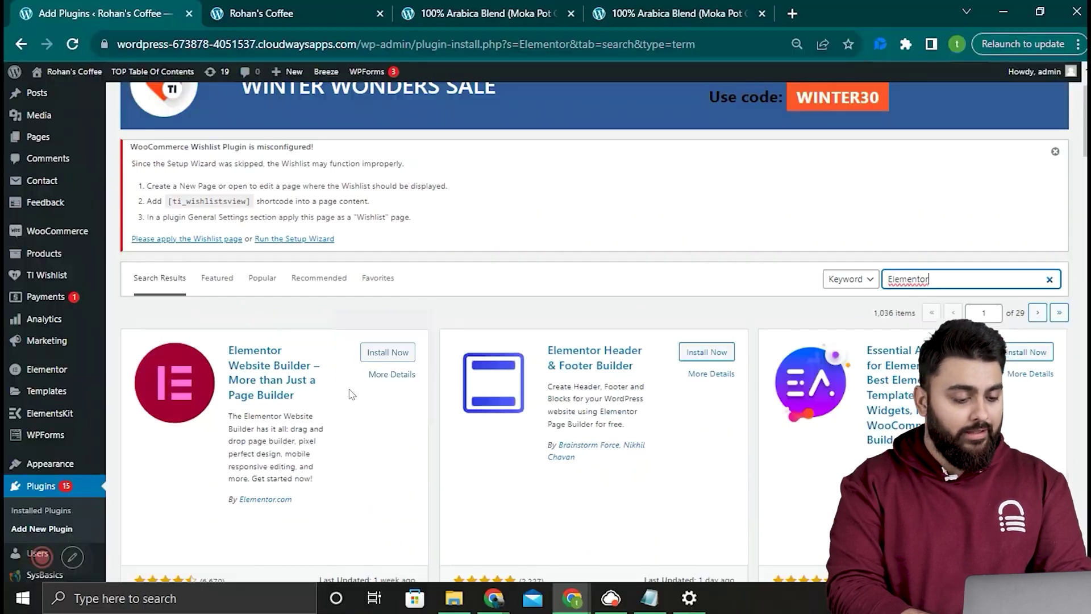
pyautogui.click(387, 352)
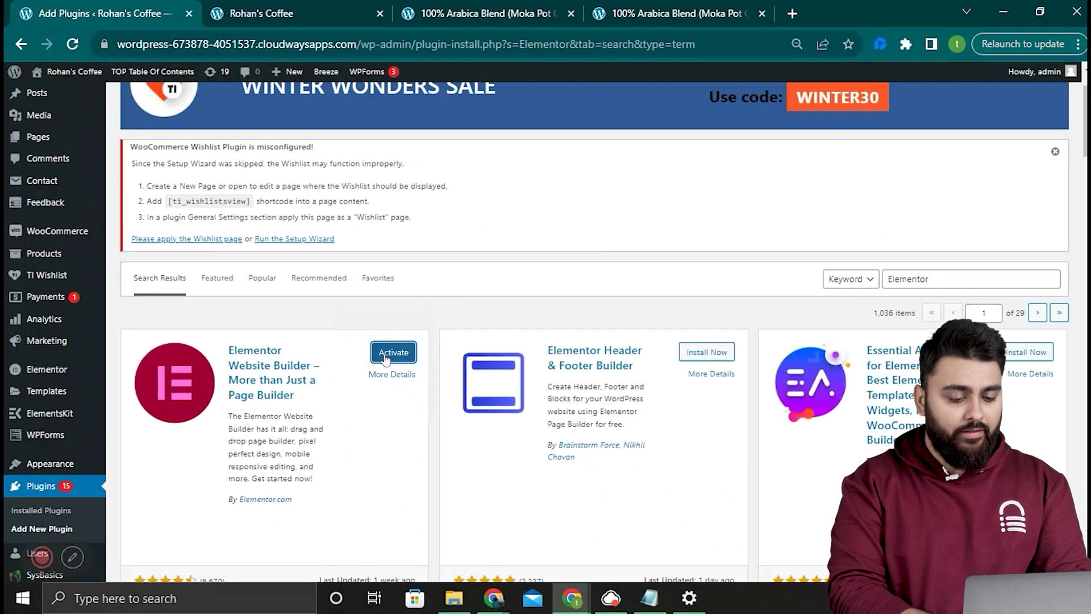
# Step: Search for ShopEngine, then install and activate it
pyautogui.doubleClick(908, 278)
pyautogui.write('ShopEngine')
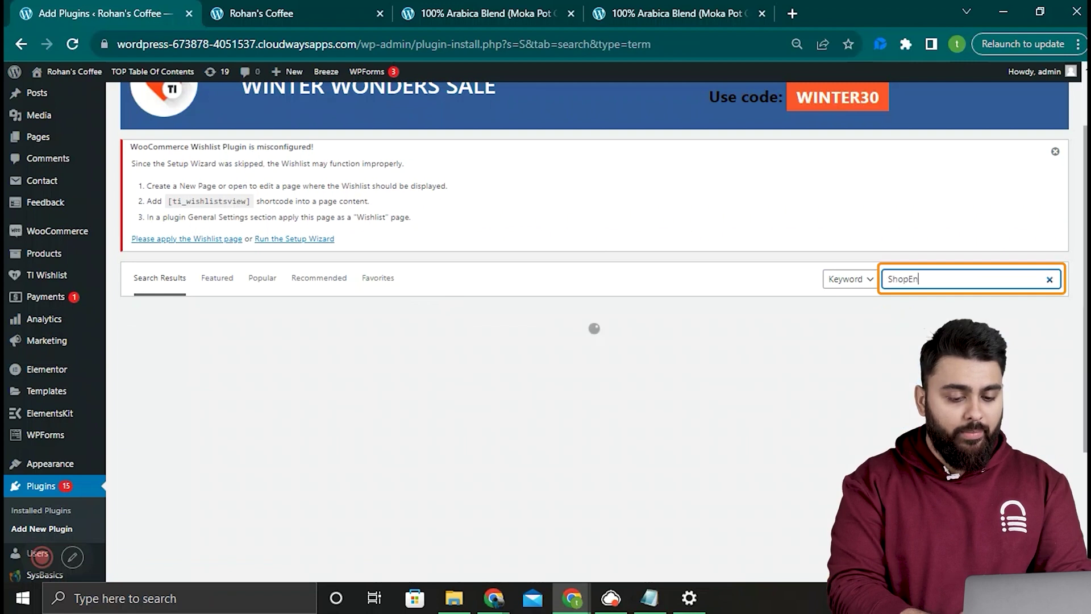
pyautogui.click(405, 359)
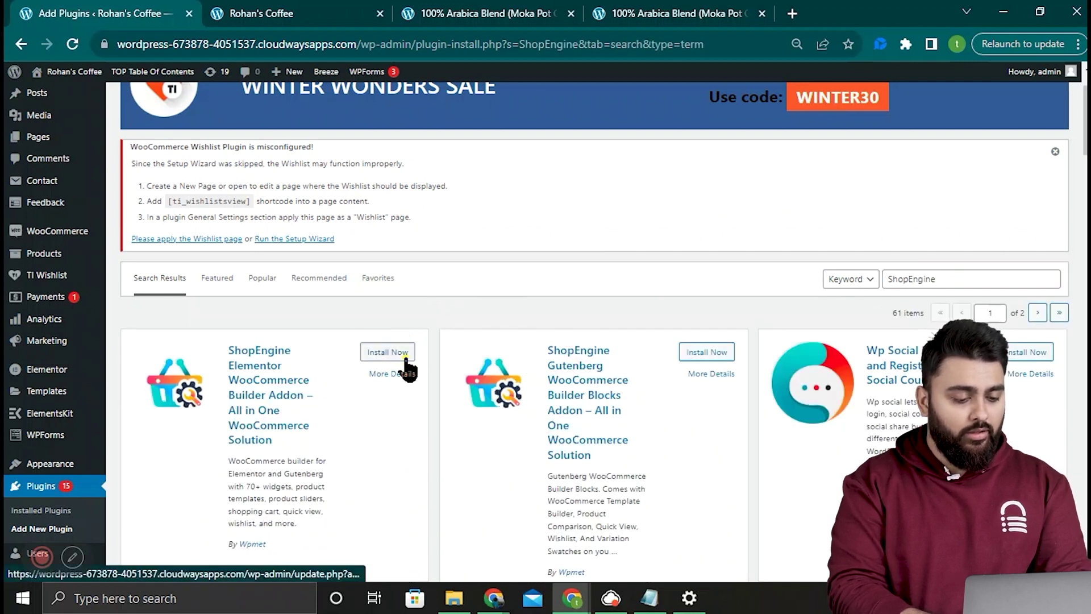
pyautogui.click(405, 360)
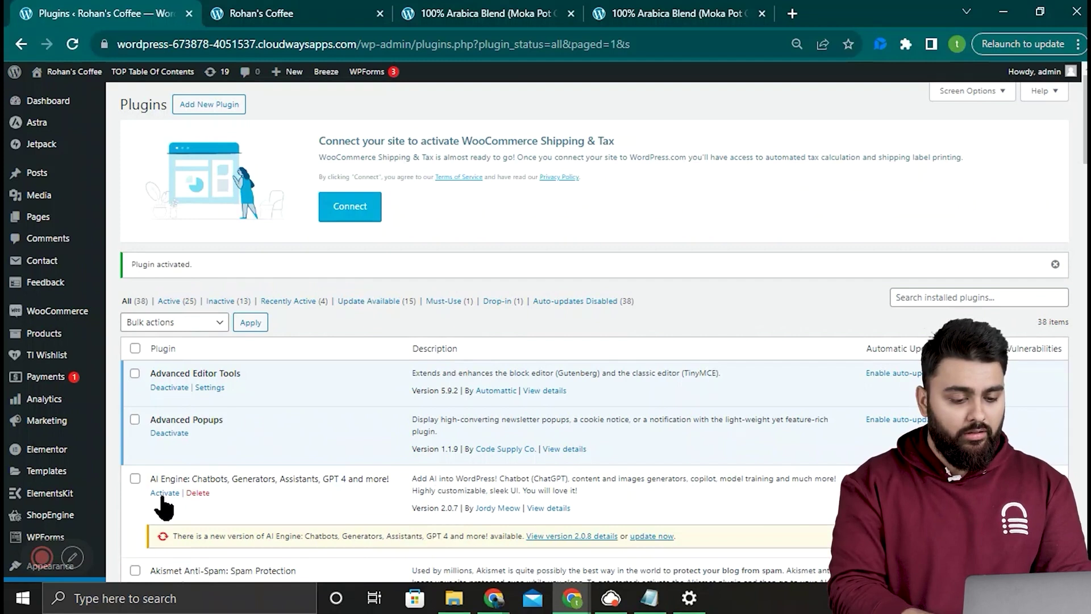
# Step: Save ShopEngine's Widgets settings with the single-product widget toggles left on
pyautogui.moveTo(71, 520)
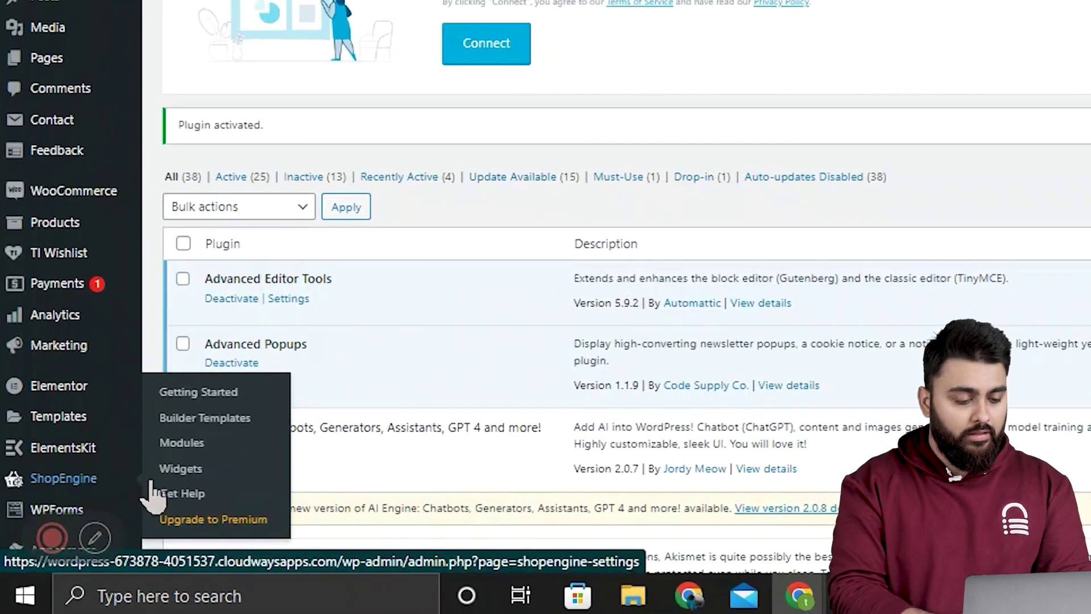
pyautogui.click(224, 471)
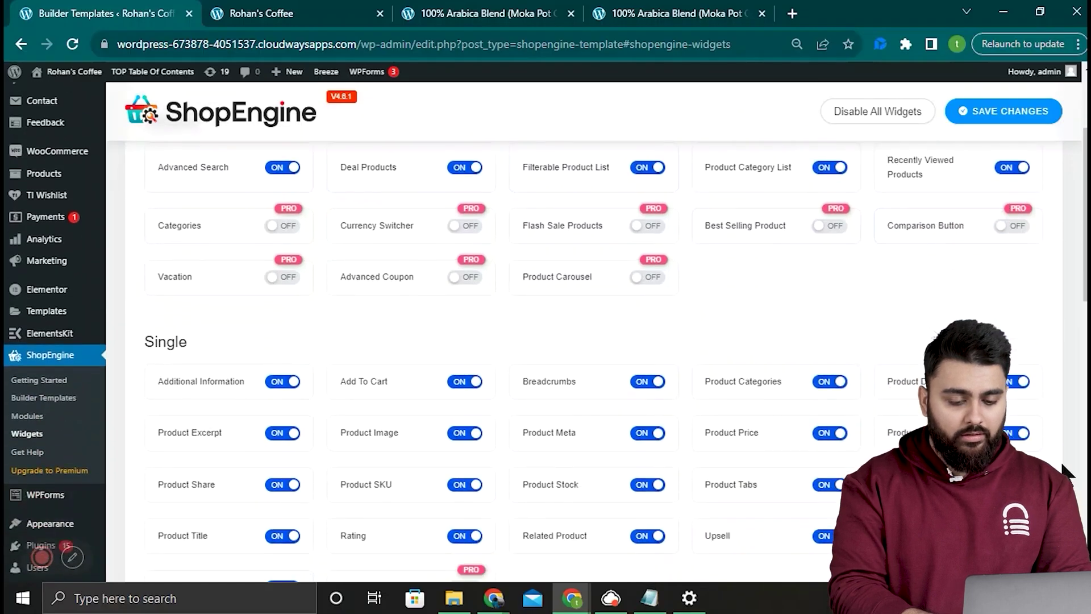
pyautogui.scroll(-2, 1064, 471)
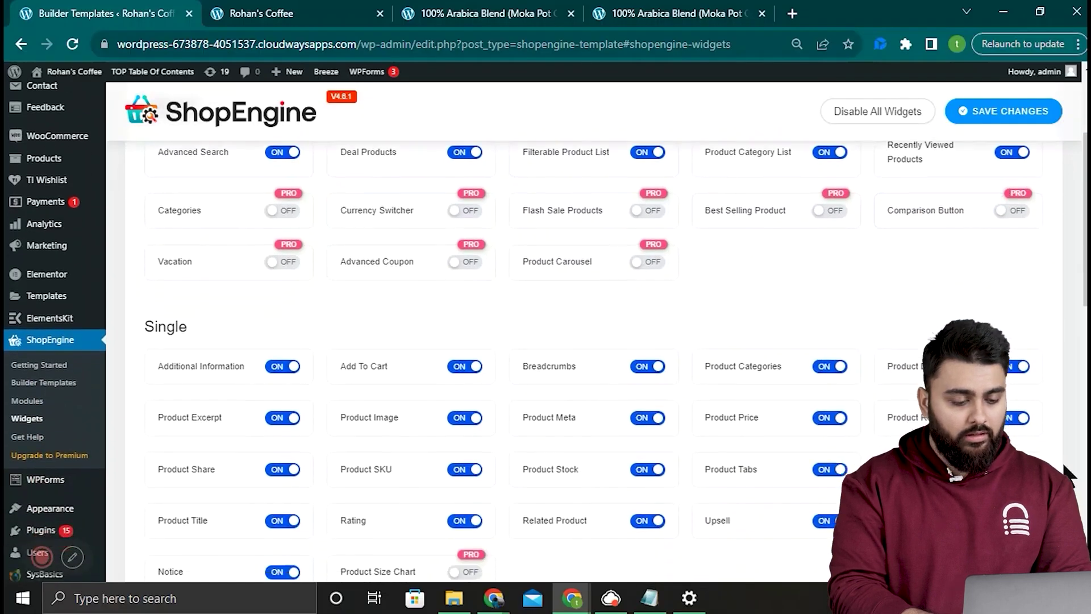
pyautogui.scroll(5, 1065, 471)
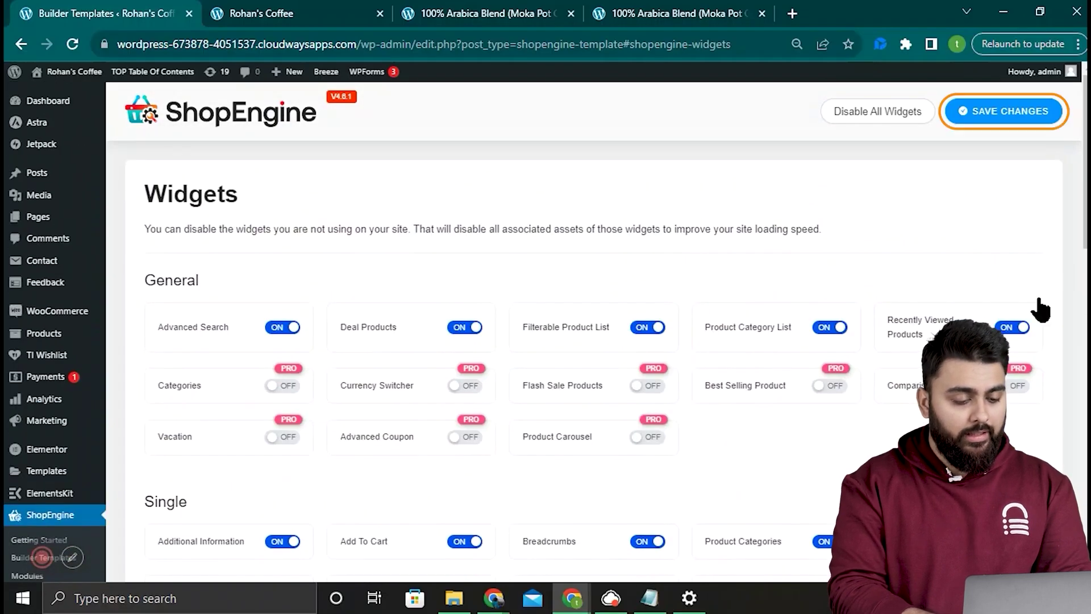
pyautogui.click(994, 113)
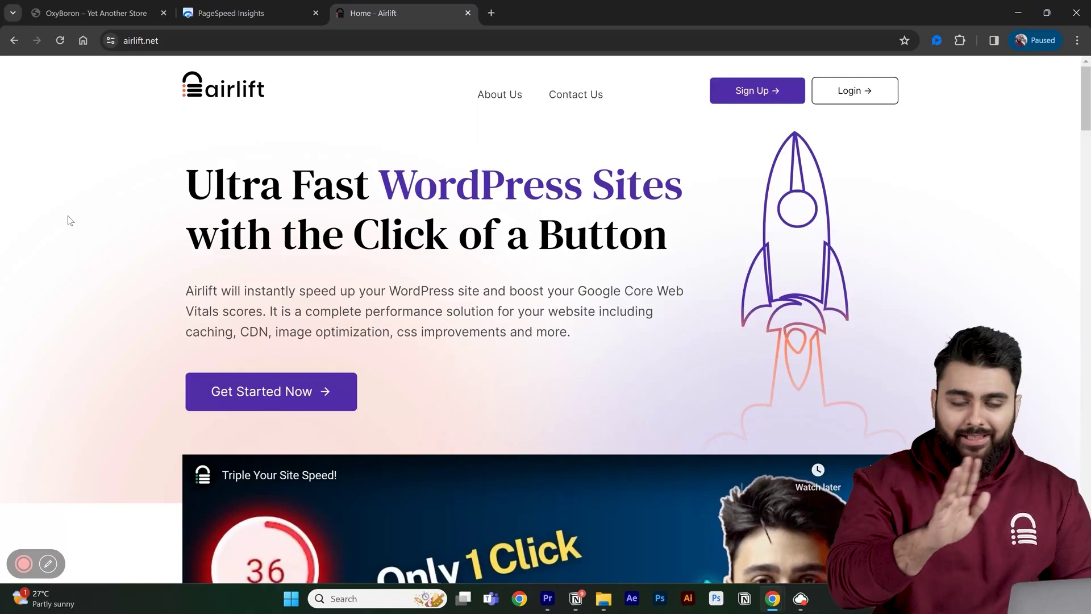
pyautogui.scroll(-5, 68, 221)
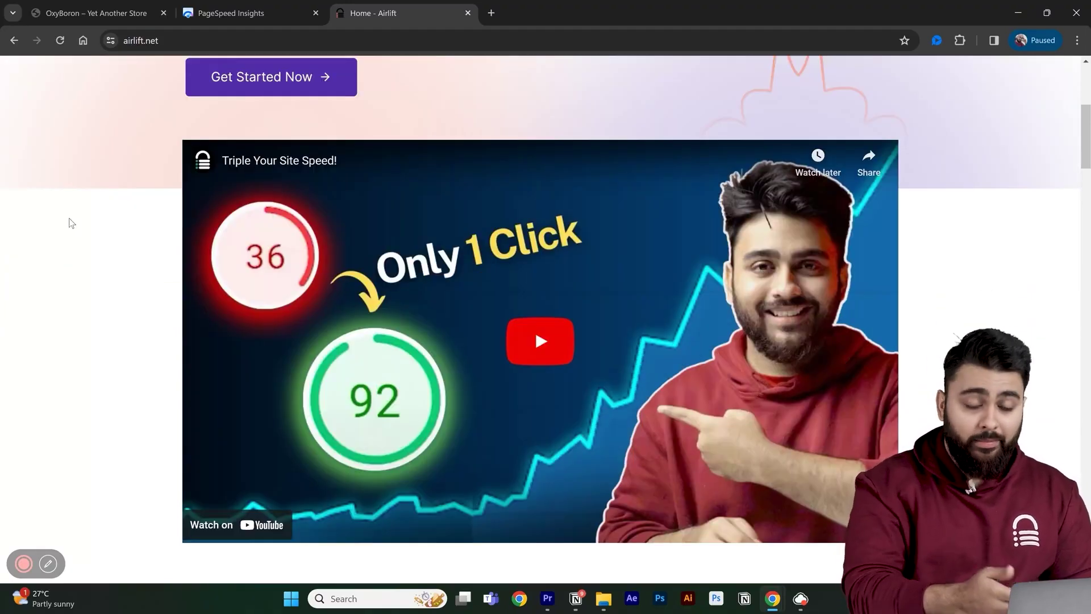
pyautogui.scroll(5, 69, 221)
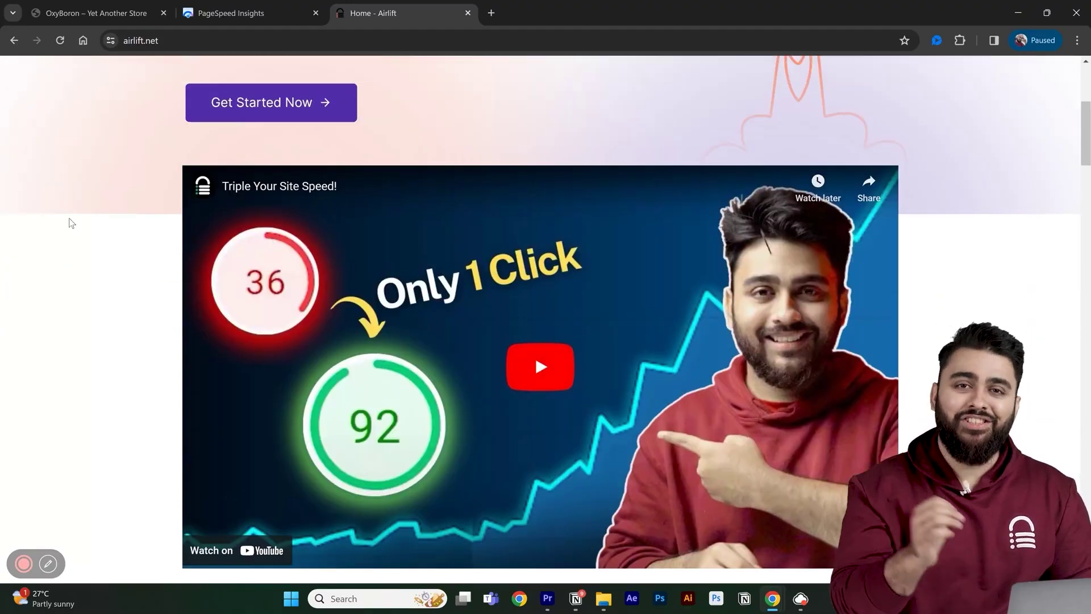
pyautogui.click(275, 401)
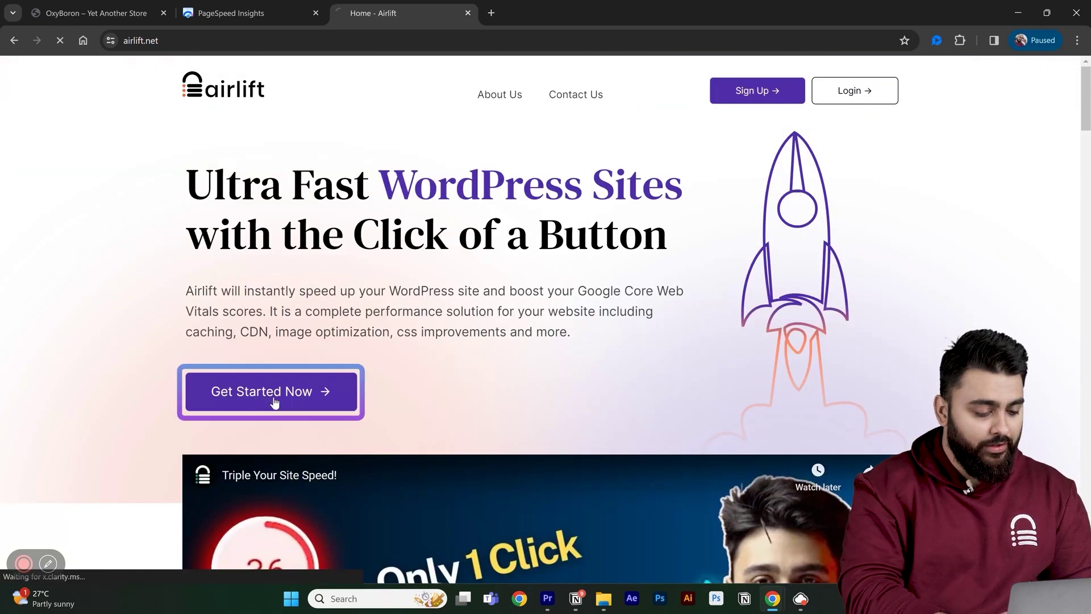
pyautogui.write('https://oxyboron.com/')
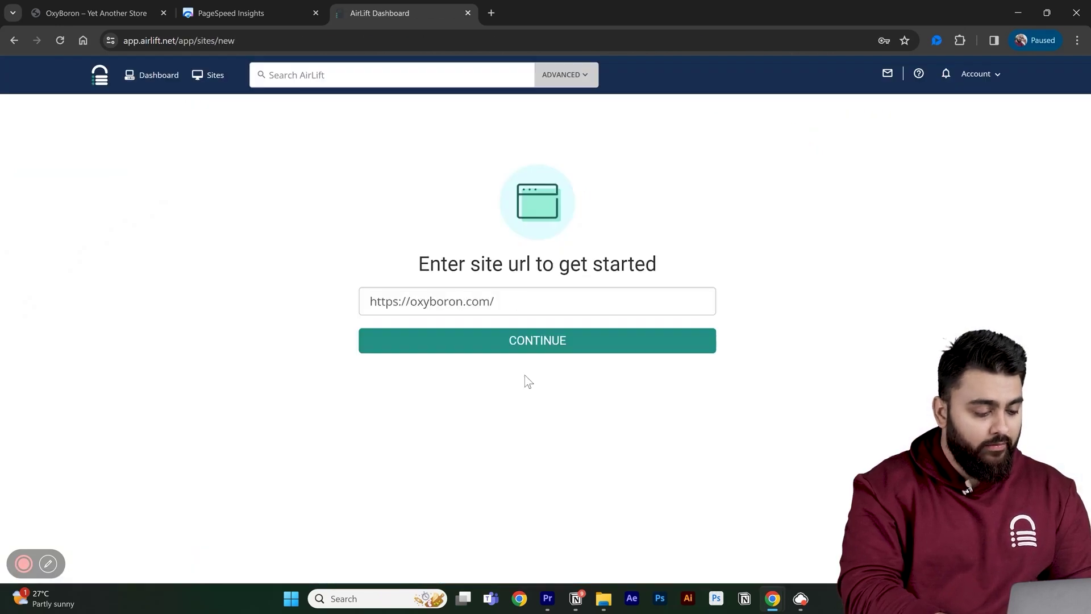
pyautogui.click(565, 347)
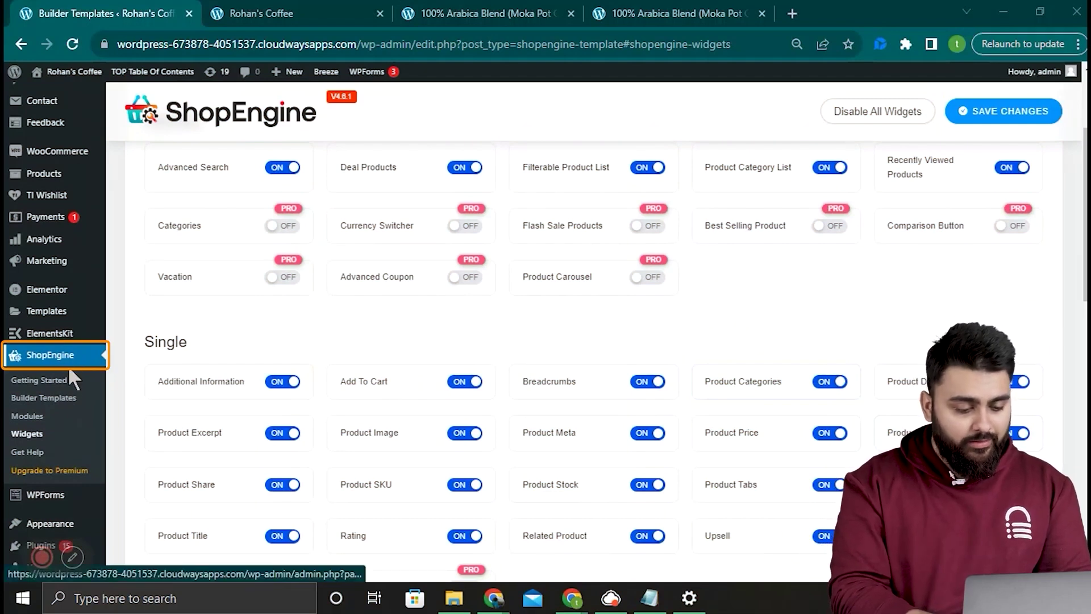
# Step: Add a builder template named 'Product page template', set Active to Yes, and save it
pyautogui.click(86, 408)
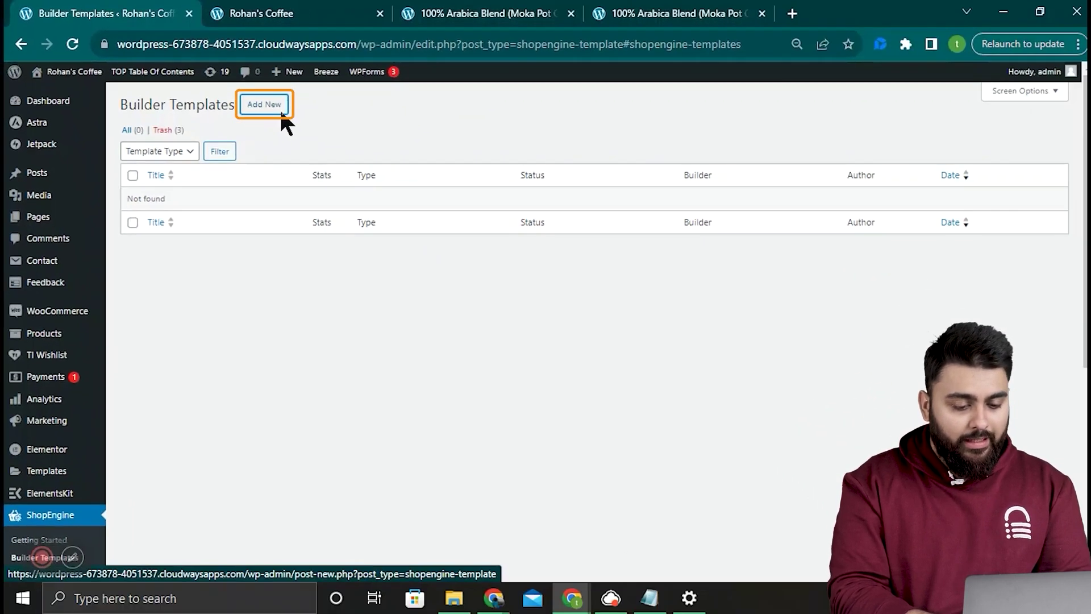
pyautogui.click(282, 112)
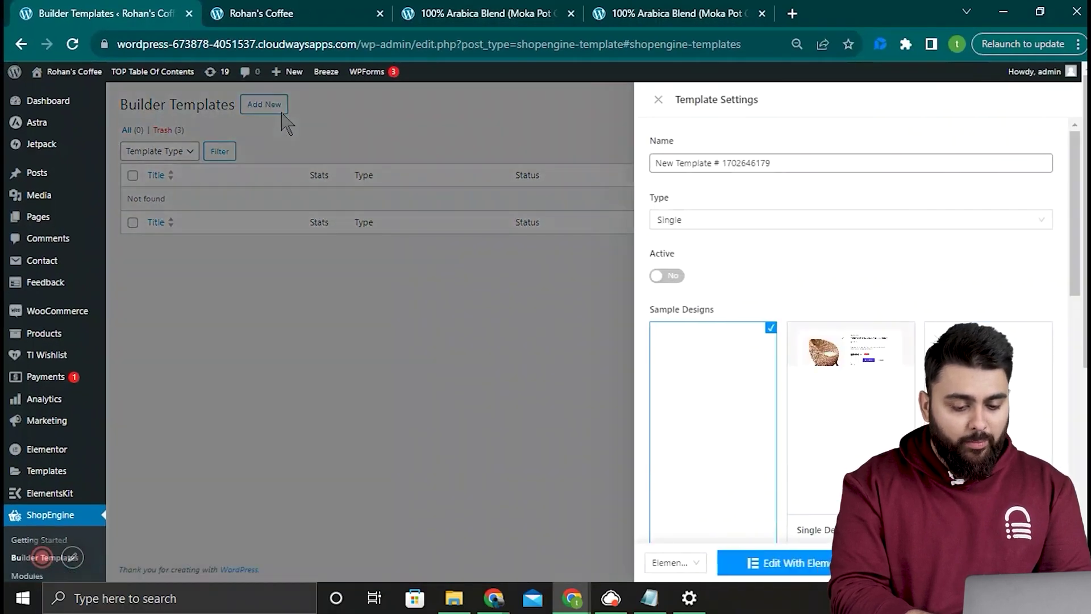
pyautogui.write('Product page template')
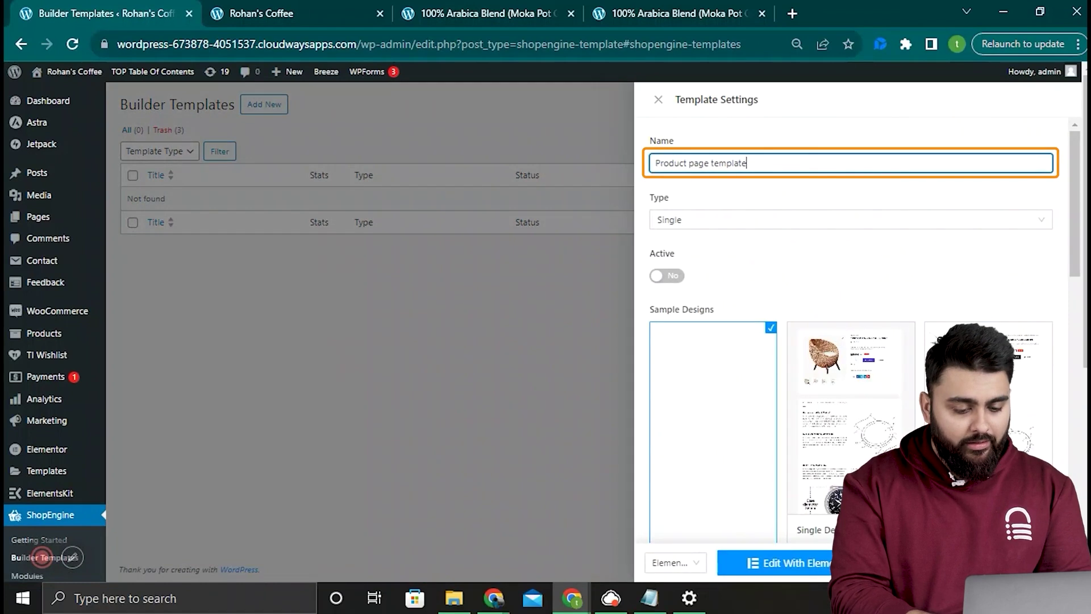
pyautogui.scroll(-3, 730, 239)
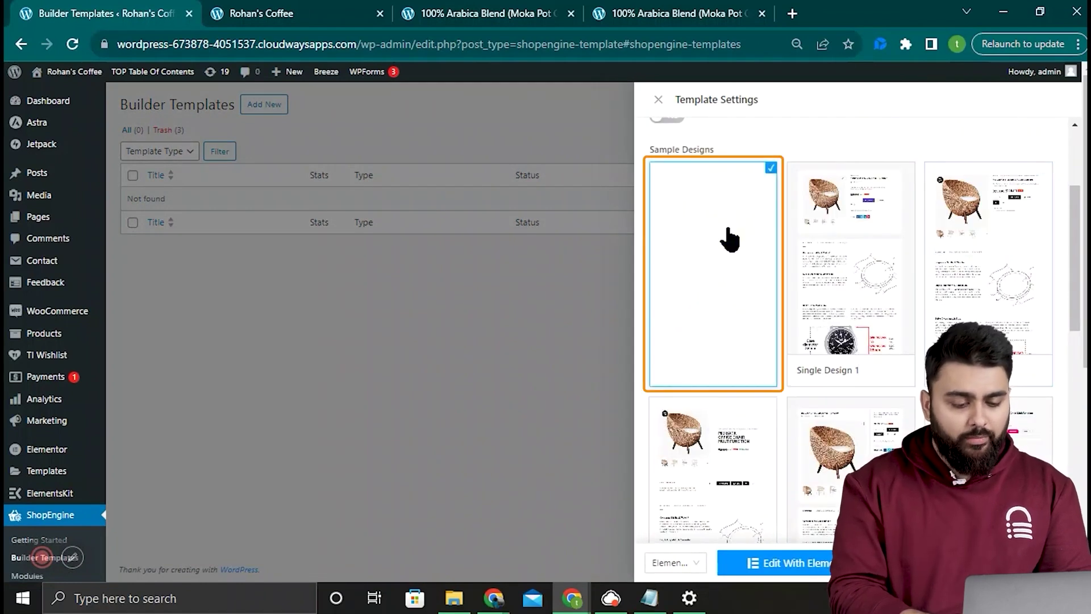
pyautogui.scroll(3, 663, 292)
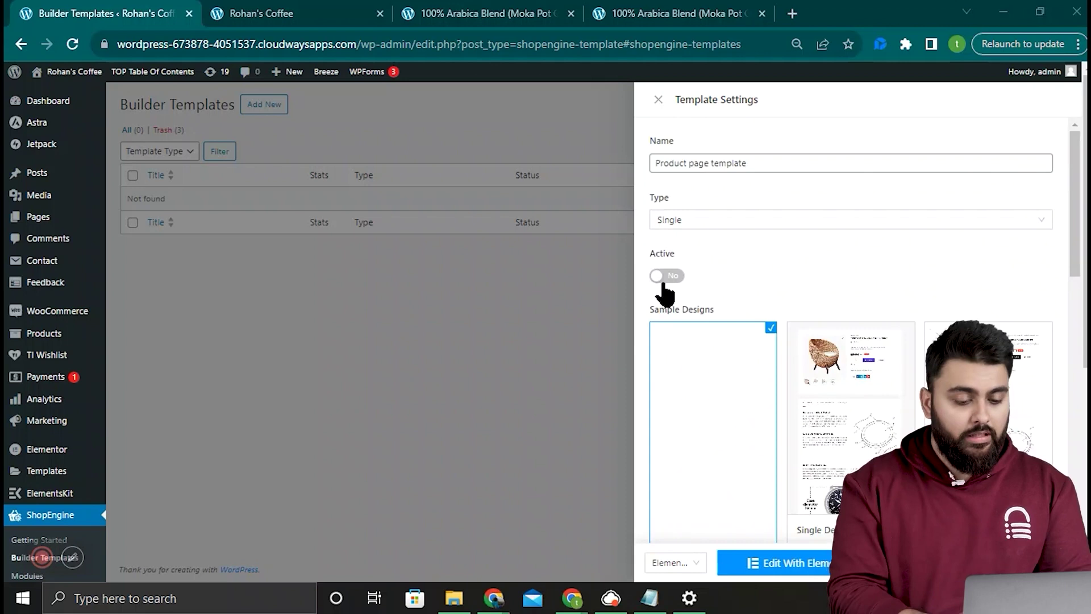
pyautogui.click(663, 284)
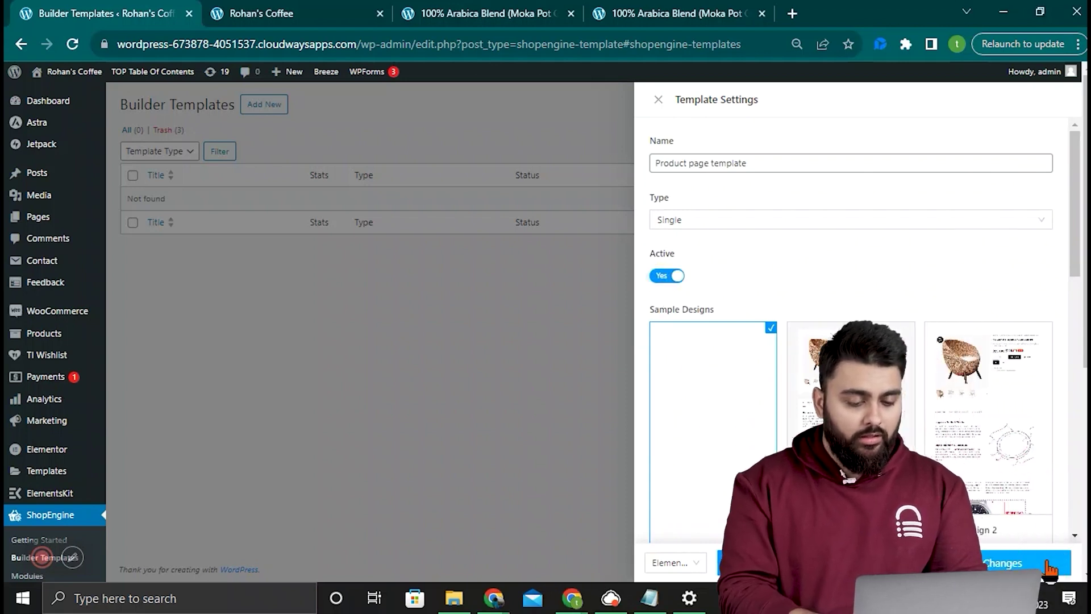
pyautogui.click(1047, 564)
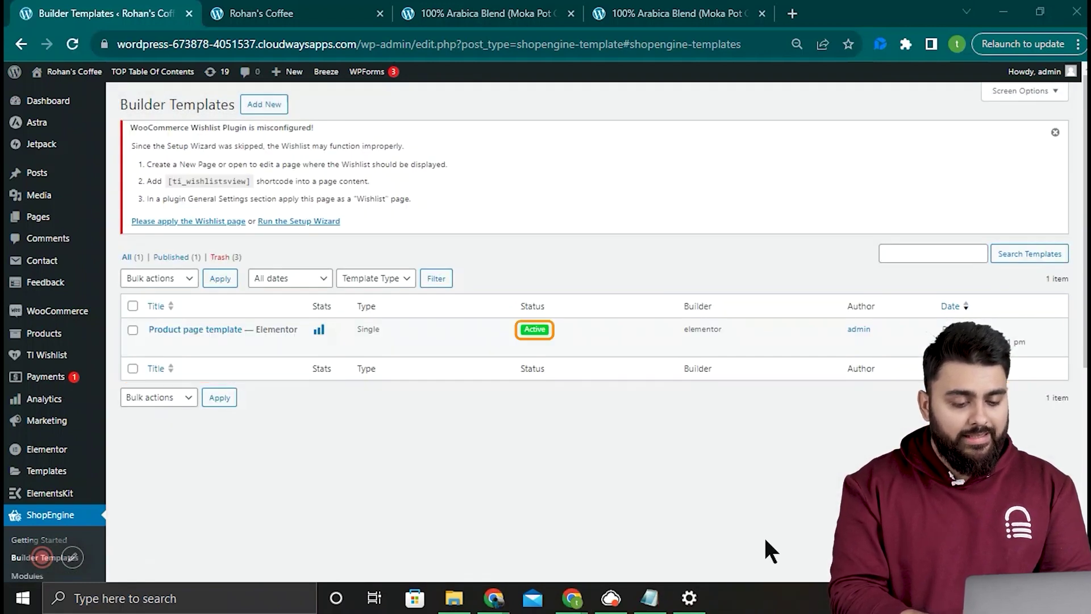
# Step: Edit 'Product page template' in Elementor, previewing with 100% Arabica Blend (Moka Pot Grind)
pyautogui.click(218, 330)
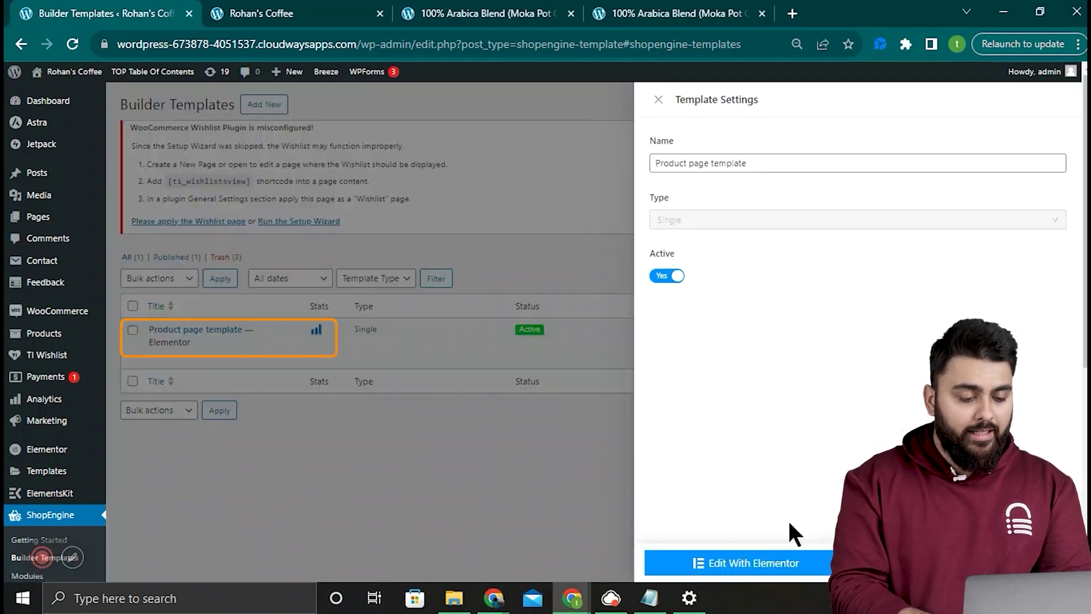
pyautogui.click(767, 564)
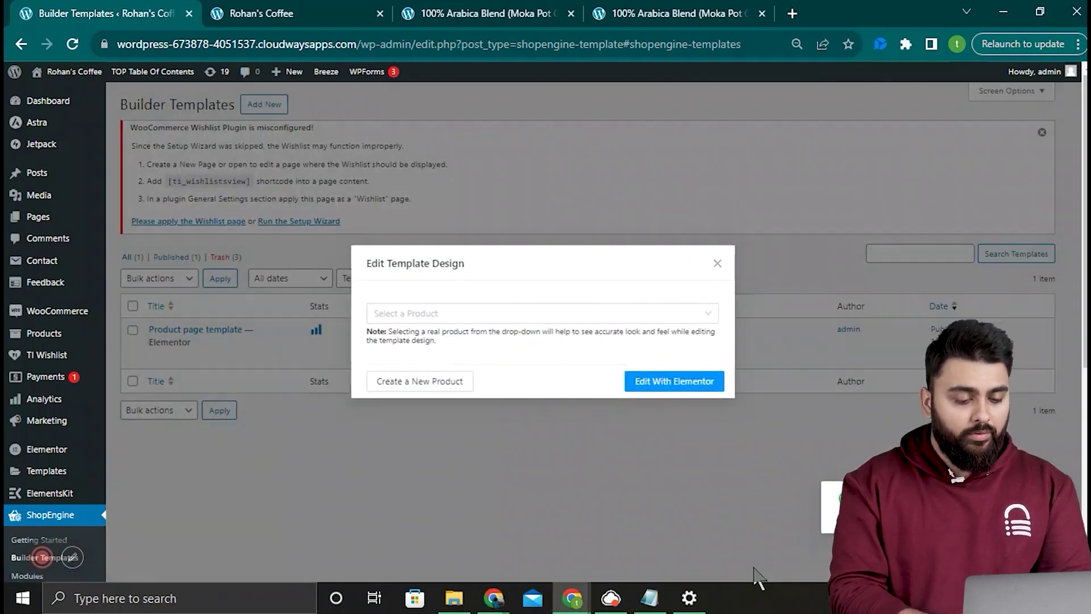
pyautogui.click(709, 320)
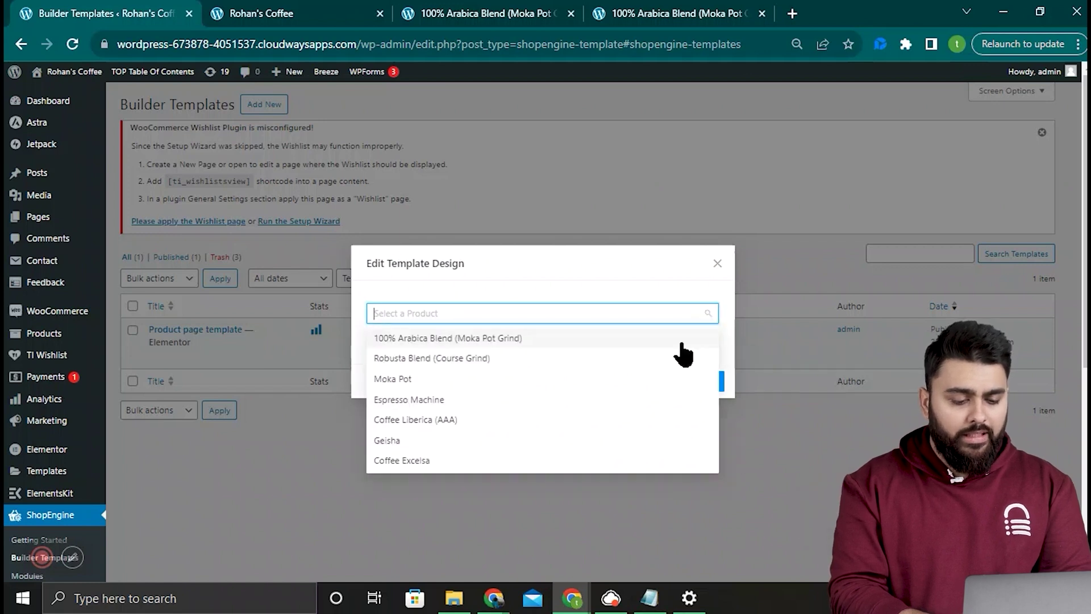
pyautogui.click(681, 341)
pyautogui.click(685, 385)
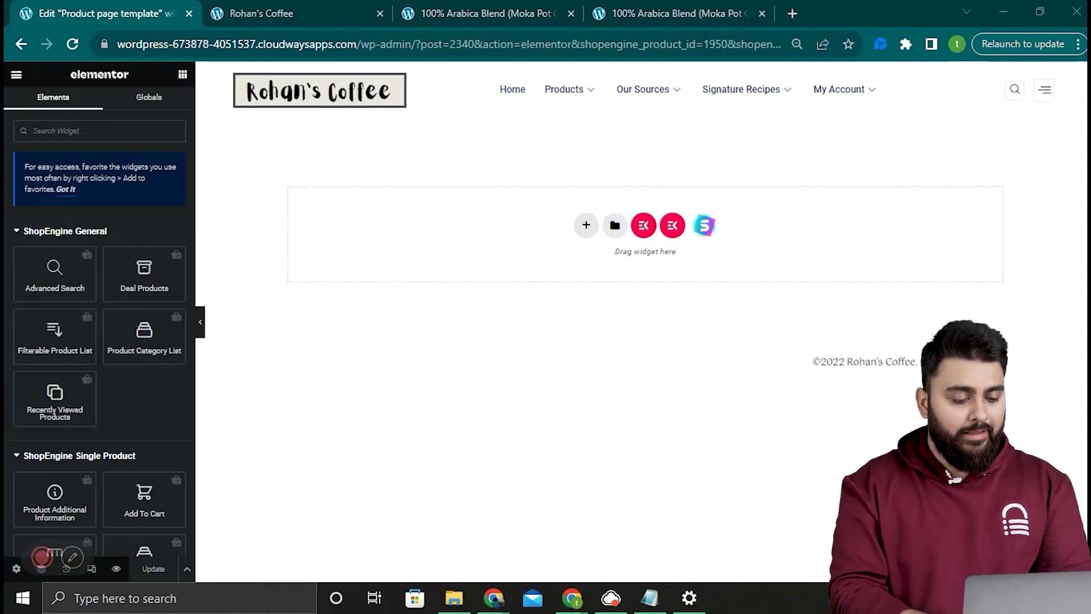
# Step: Add a container and drop the Notice widget into its top section
pyautogui.click(585, 225)
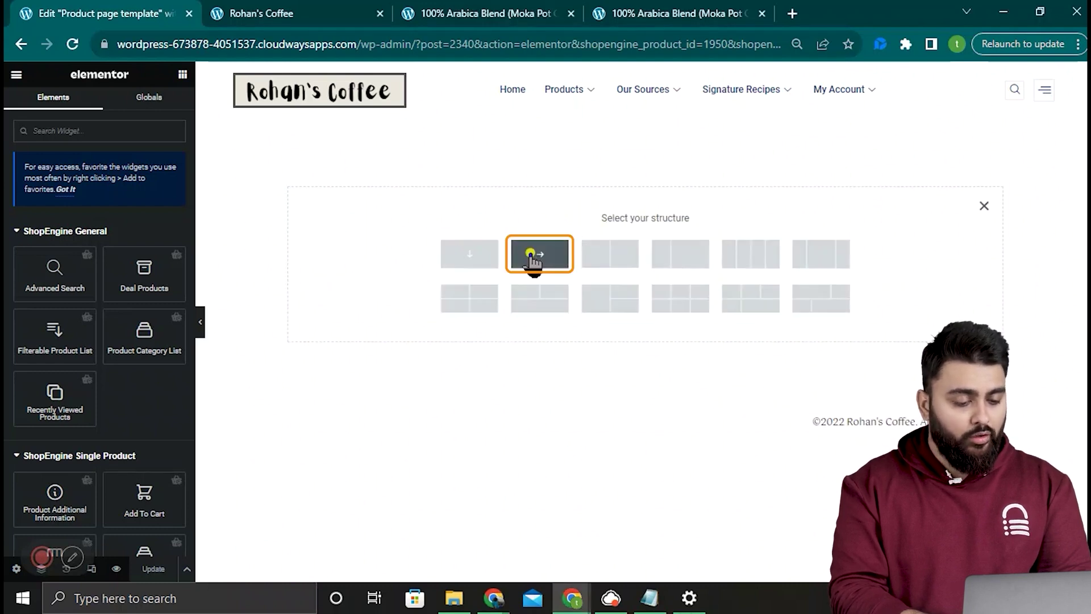
pyautogui.click(535, 259)
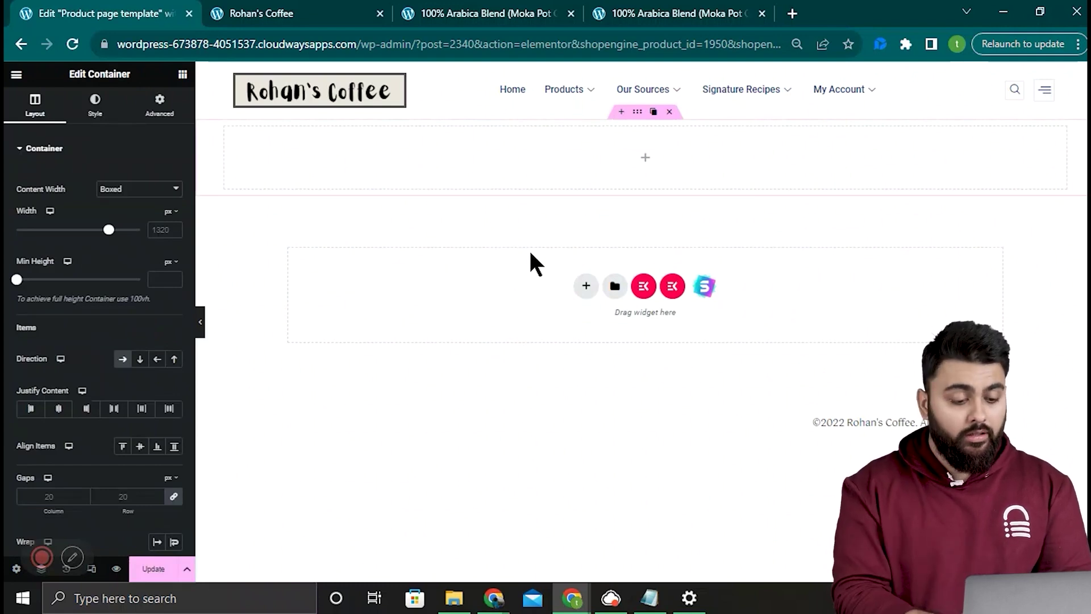
pyautogui.click(182, 73)
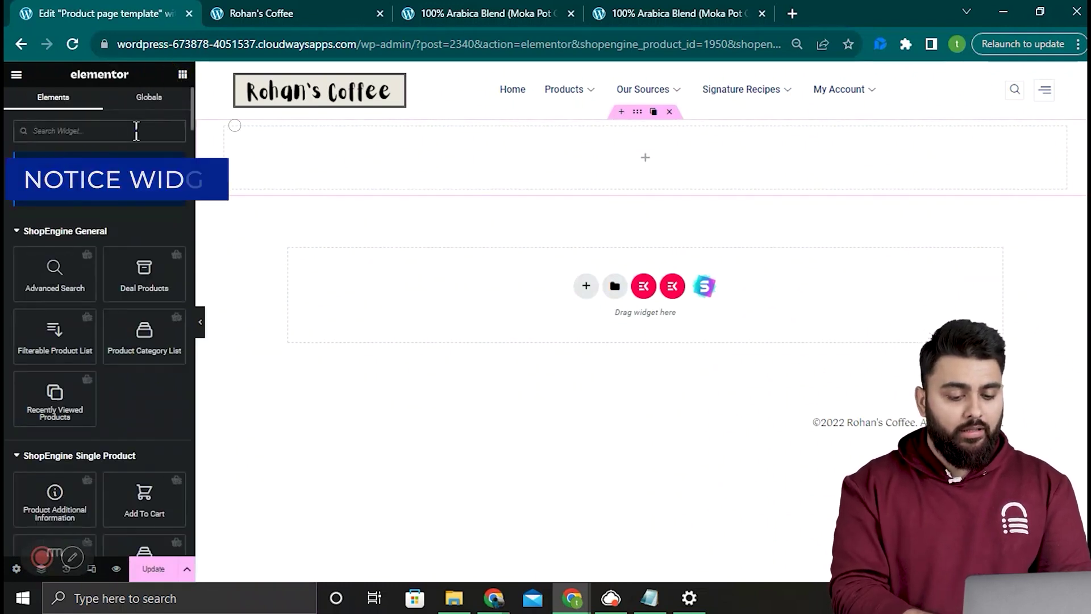
pyautogui.write('noti')
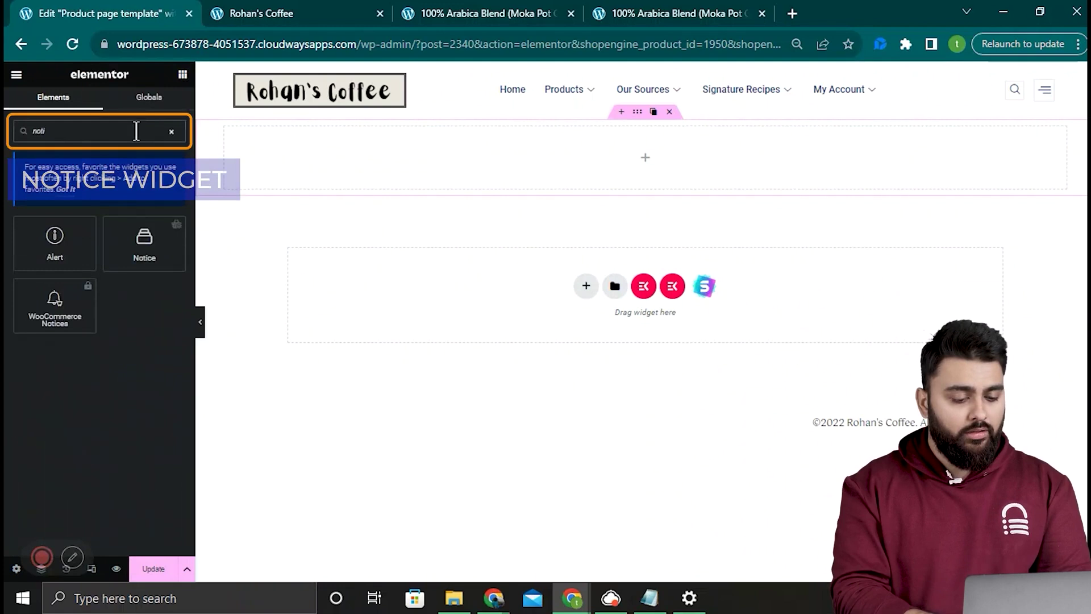
pyautogui.moveTo(144, 257); pyautogui.dragTo(673, 173)
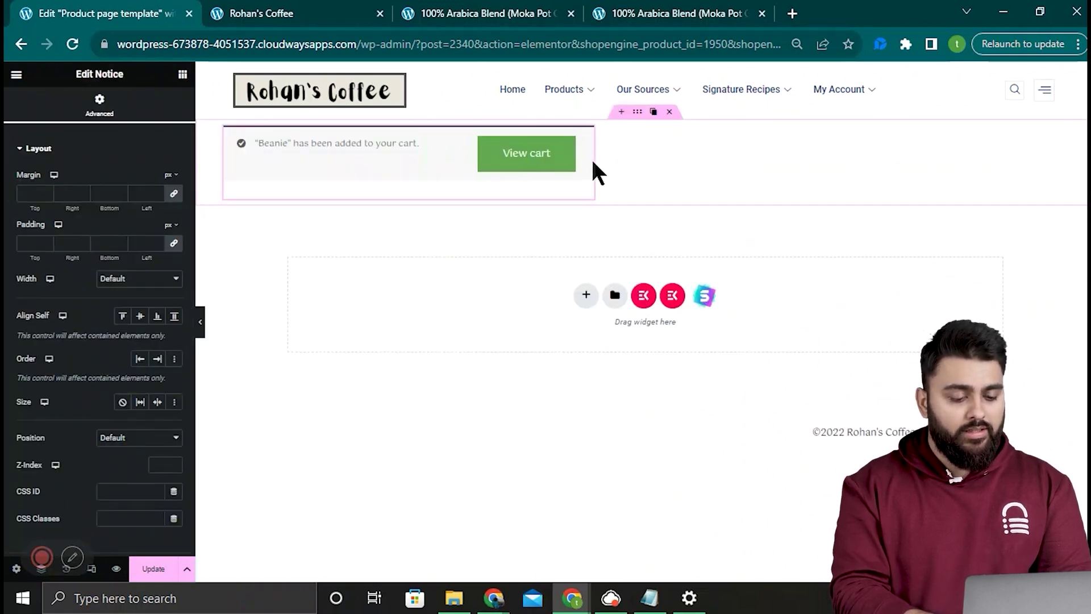
# Step: Give the notice a custom width stretched across the page, about 95%
pyautogui.moveTo(930, 185); pyautogui.dragTo(1061, 183)
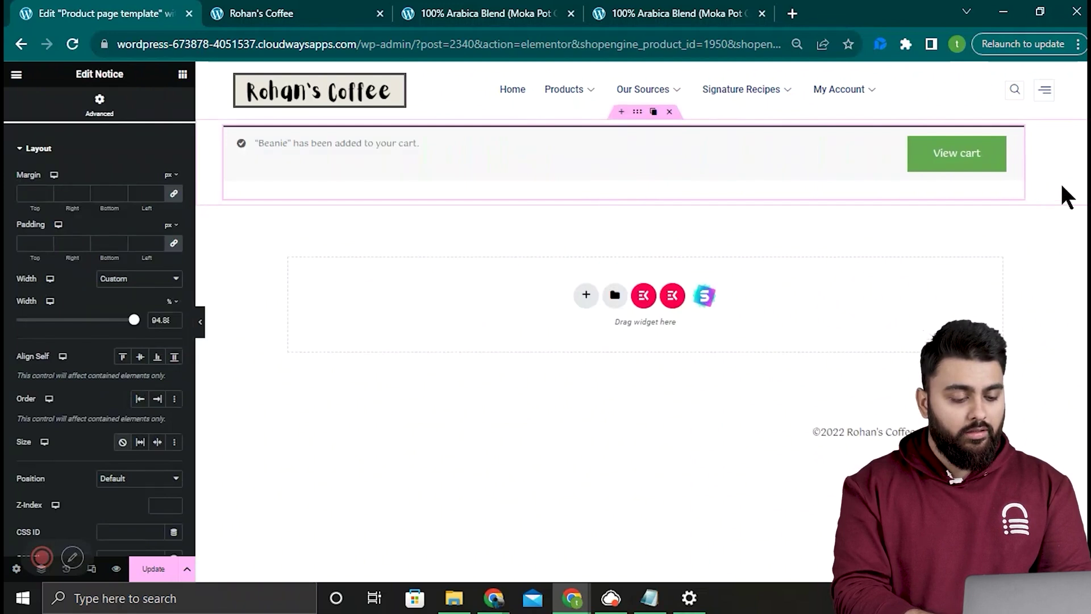
pyautogui.moveTo(134, 321); pyautogui.dragTo(146, 323)
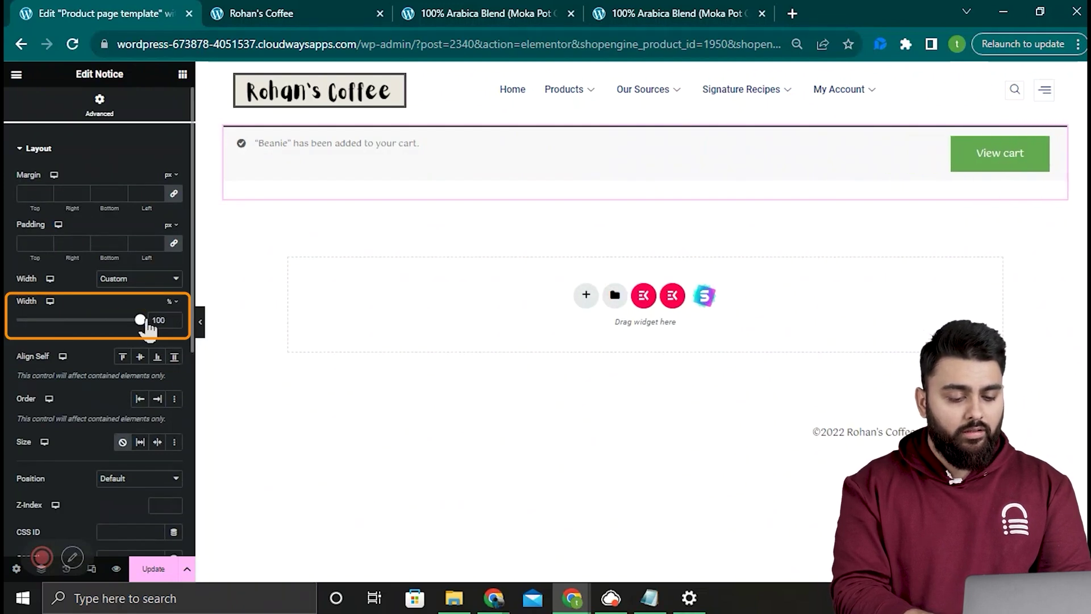
pyautogui.moveTo(1067, 182); pyautogui.dragTo(1057, 186)
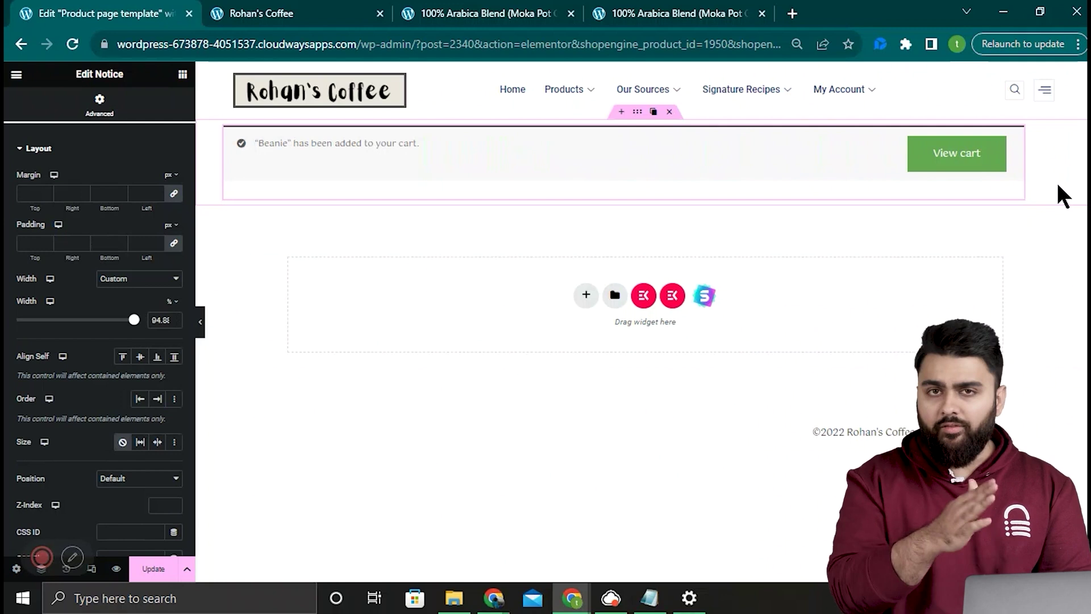
# Step: Undo the width tweak and insert a two-column container below the notice, with roughly equal columns
pyautogui.hotkey('ctrl', 'z')
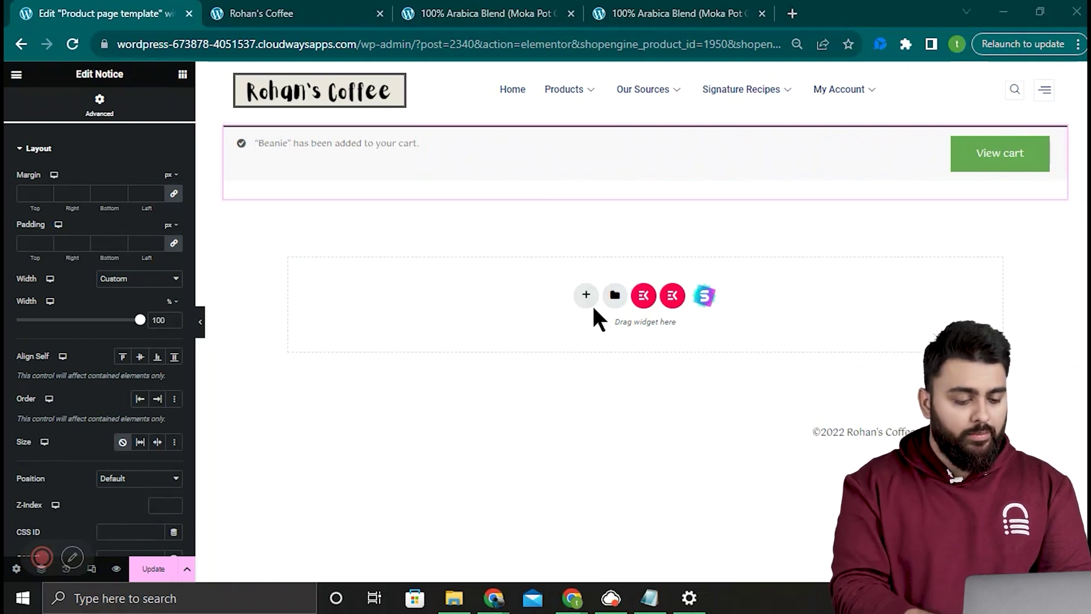
pyautogui.click(587, 296)
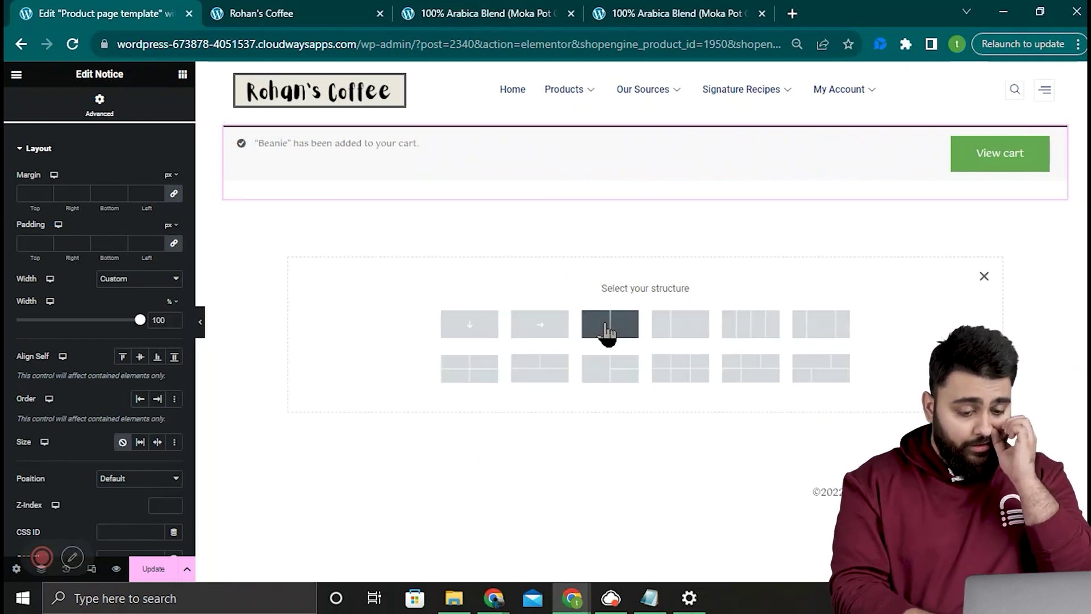
pyautogui.click(606, 329)
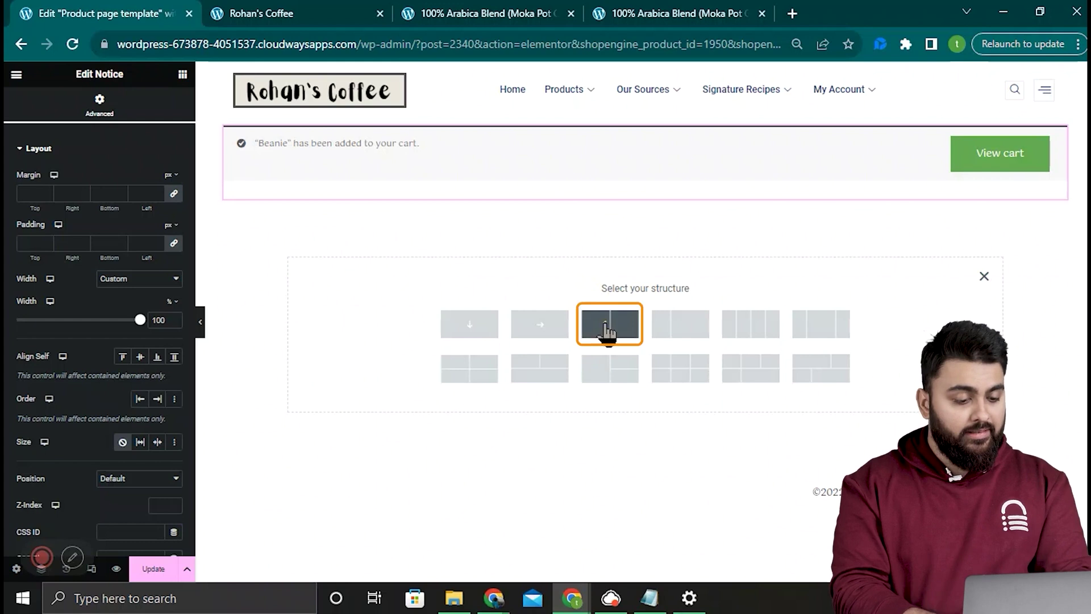
pyautogui.click(605, 328)
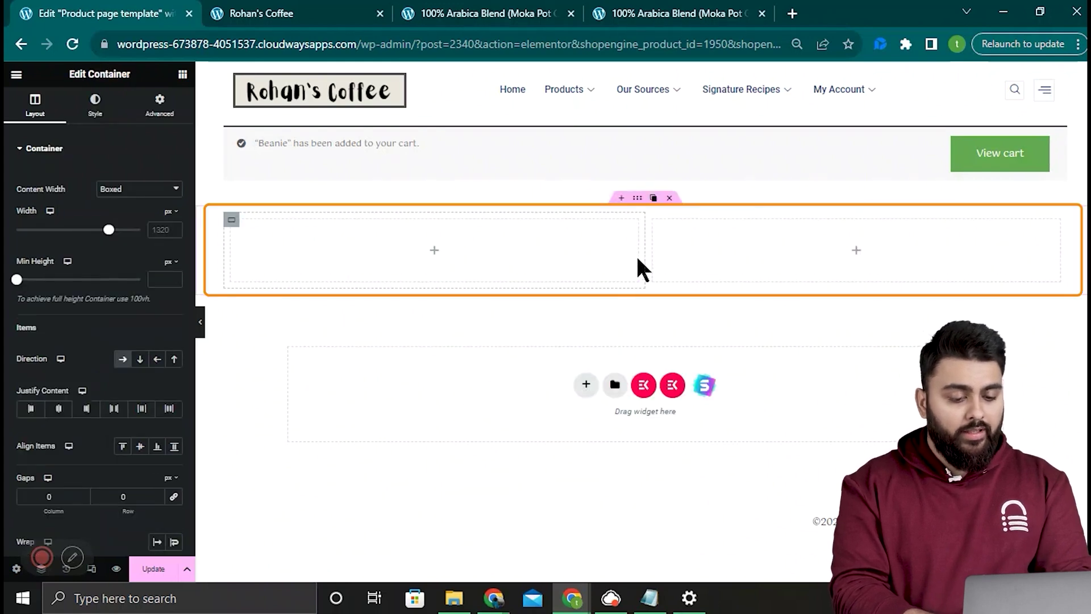
pyautogui.moveTo(640, 257)
pyautogui.mouseDown()
pyautogui.moveTo(550, 254)
pyautogui.moveTo(678, 250)
pyautogui.moveTo(651, 252)
pyautogui.mouseUp()
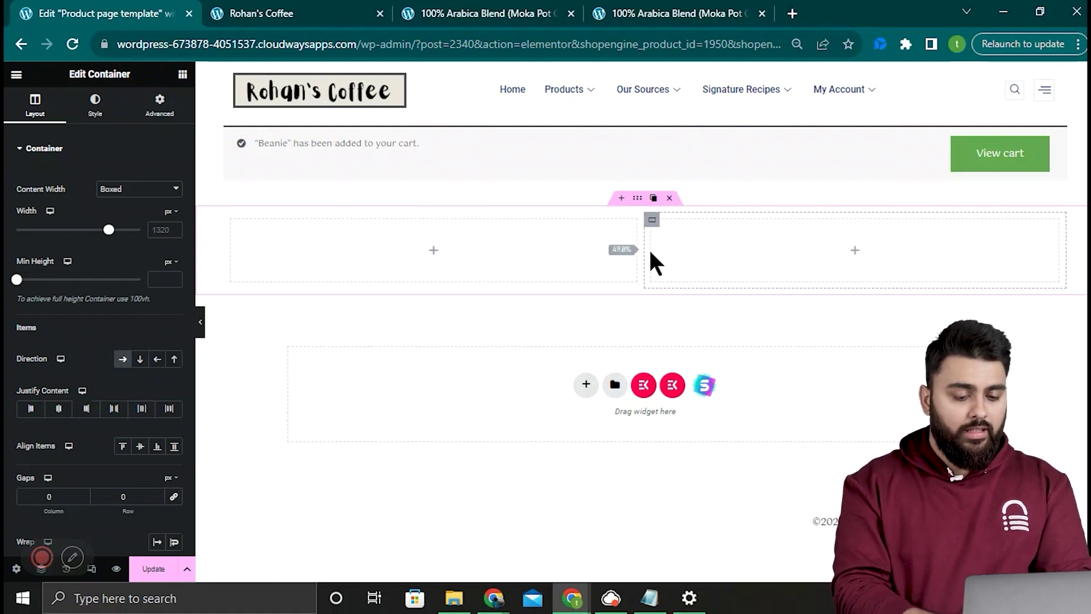
# Step: Place the Product Images gallery in the left column and Product Title in the right column
pyautogui.click(183, 74)
pyautogui.click(126, 130)
pyautogui.write('prod')
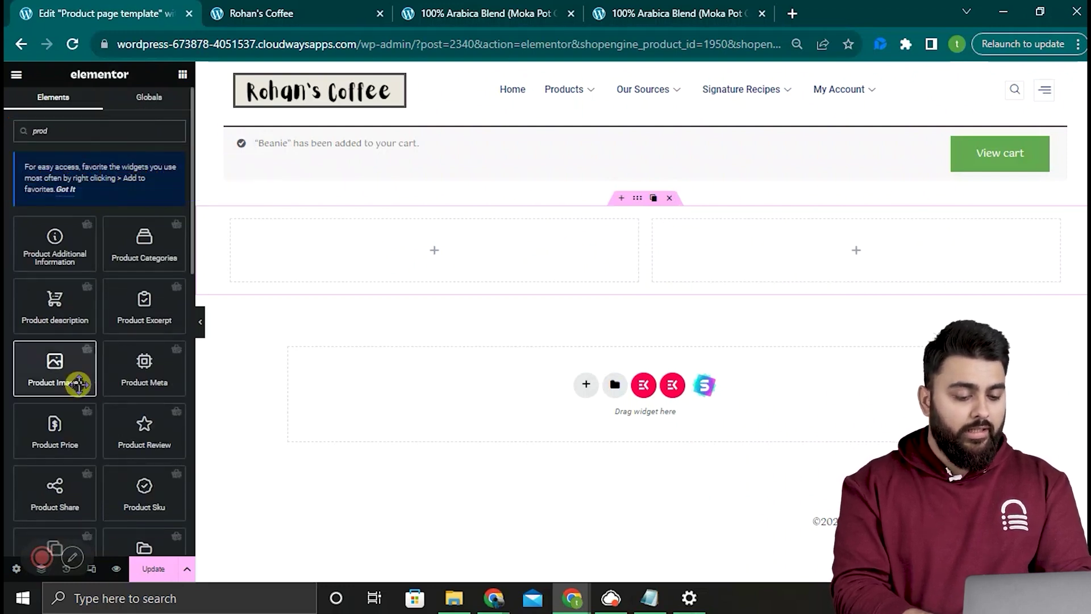
pyautogui.moveTo(80, 380); pyautogui.dragTo(438, 263)
pyautogui.moveTo(437, 263); pyautogui.dragTo(437, 264)
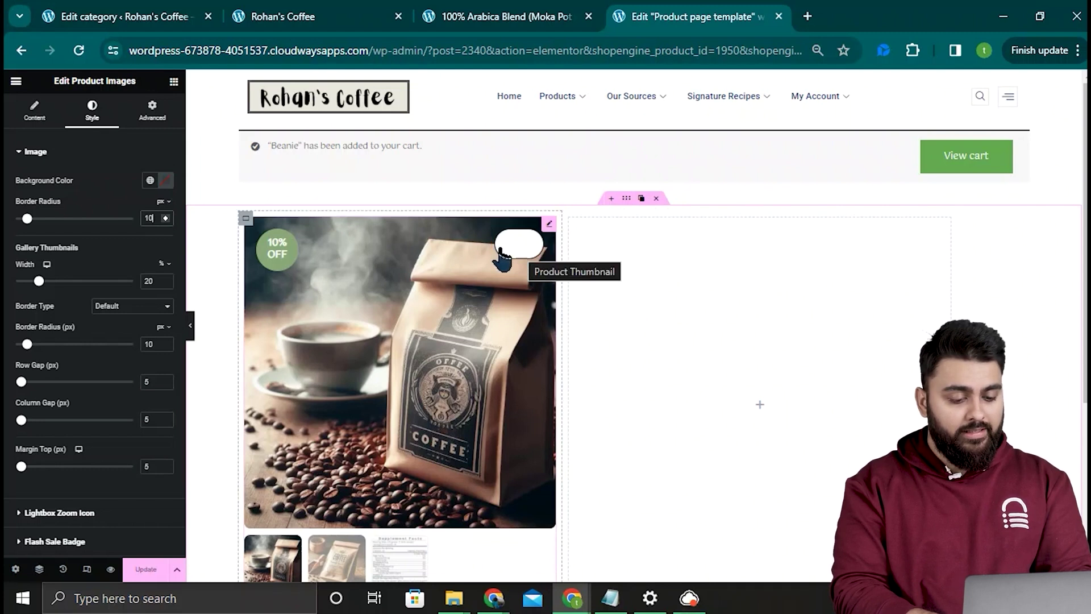
pyautogui.click(43, 121)
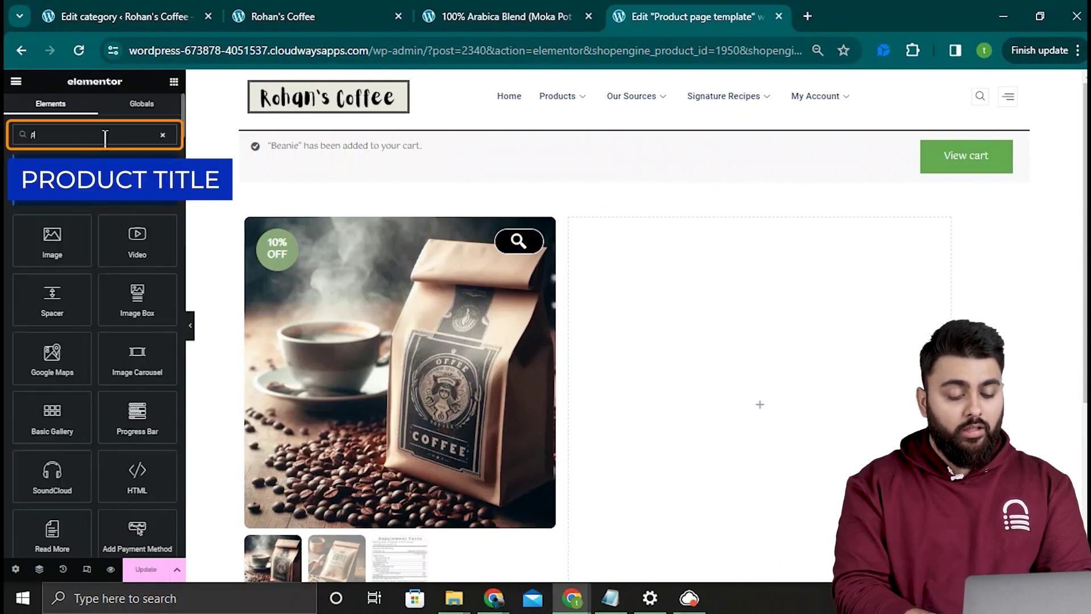
pyautogui.write('prod')
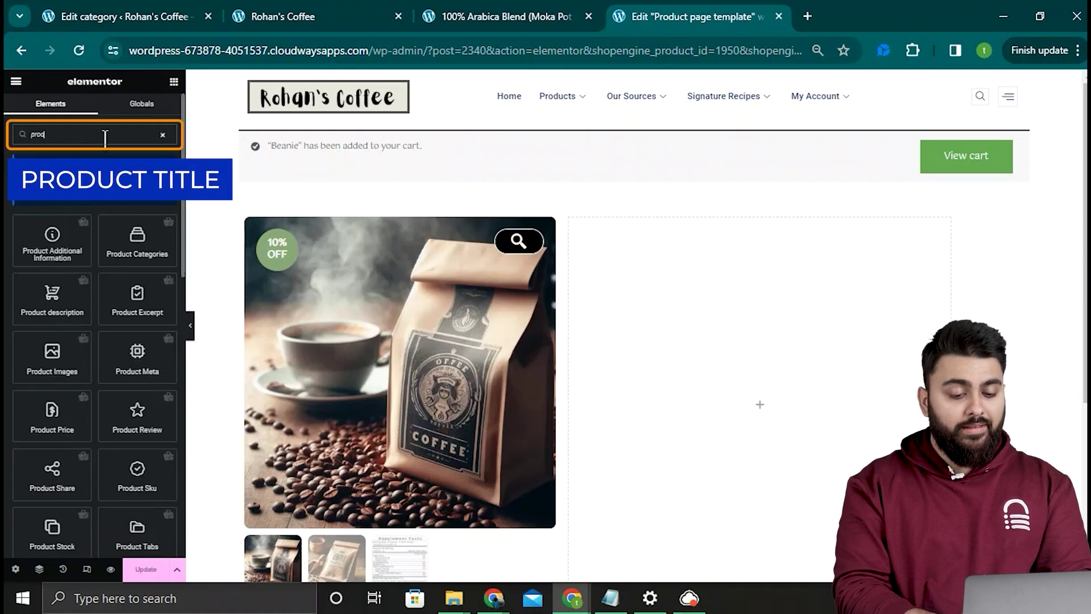
pyautogui.write('uct ti')
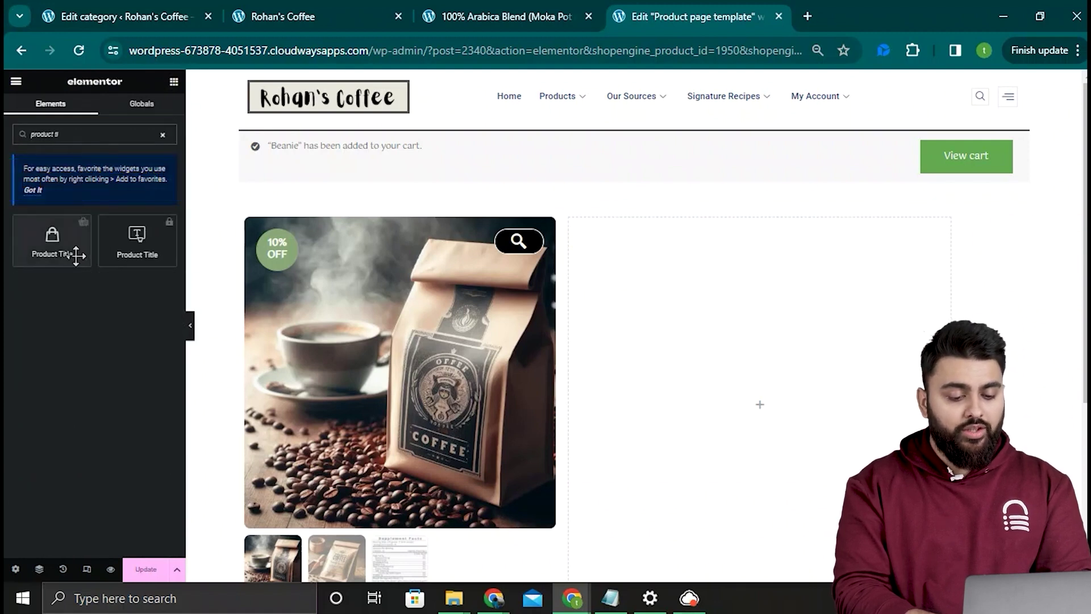
pyautogui.moveTo(73, 256); pyautogui.dragTo(745, 266)
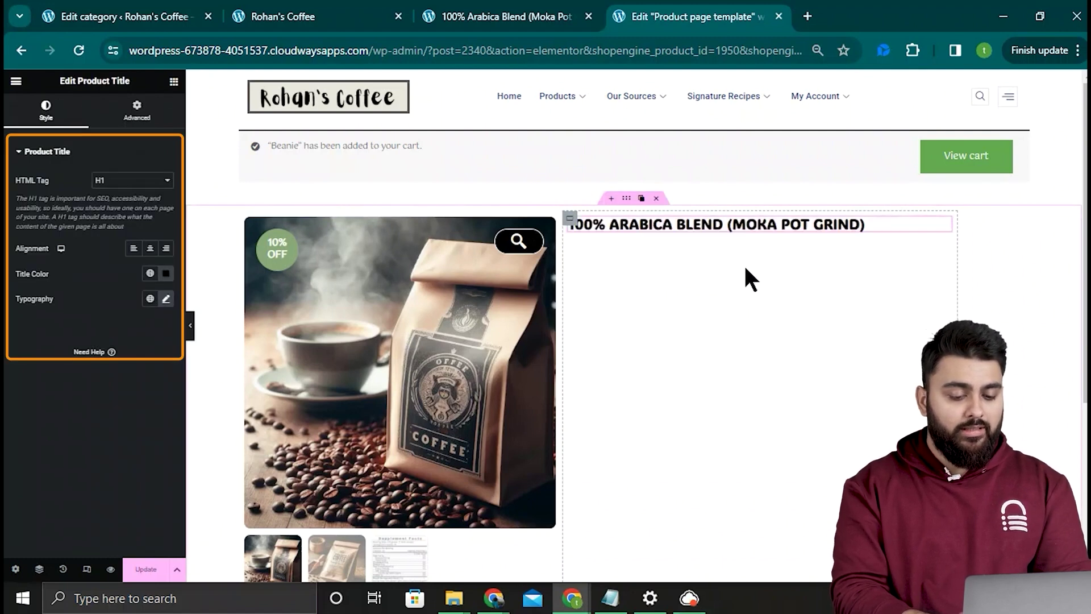
# Step: Set the title typography to 29px font size, 32px line height and 0.8px letter spacing
pyautogui.click(166, 298)
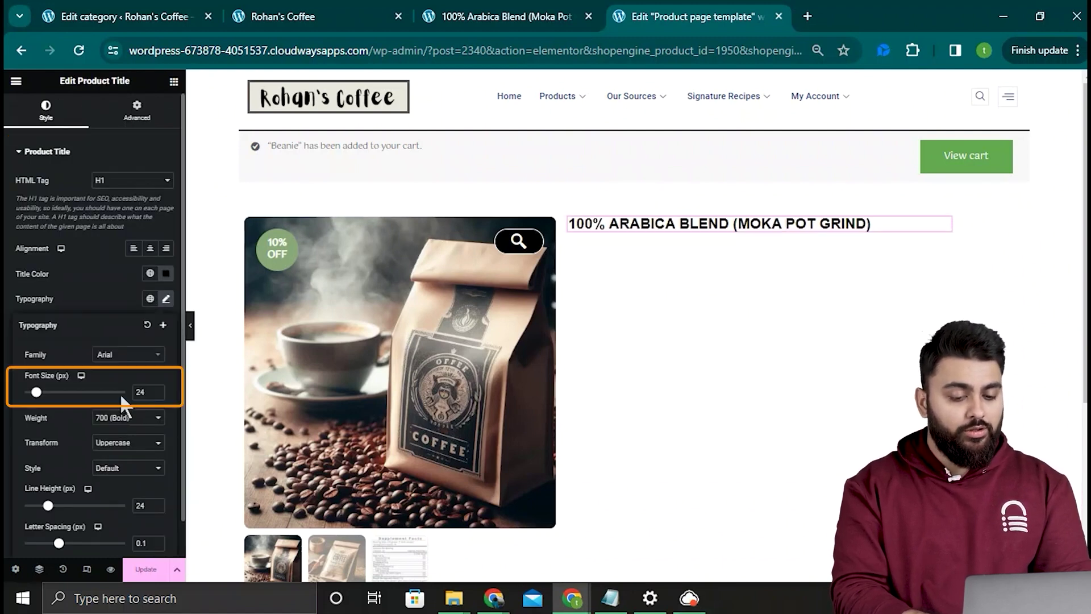
pyautogui.moveTo(35, 392); pyautogui.dragTo(39, 392)
pyautogui.moveTo(58, 543); pyautogui.dragTo(63, 543)
pyautogui.moveTo(47, 505); pyautogui.dragTo(56, 505)
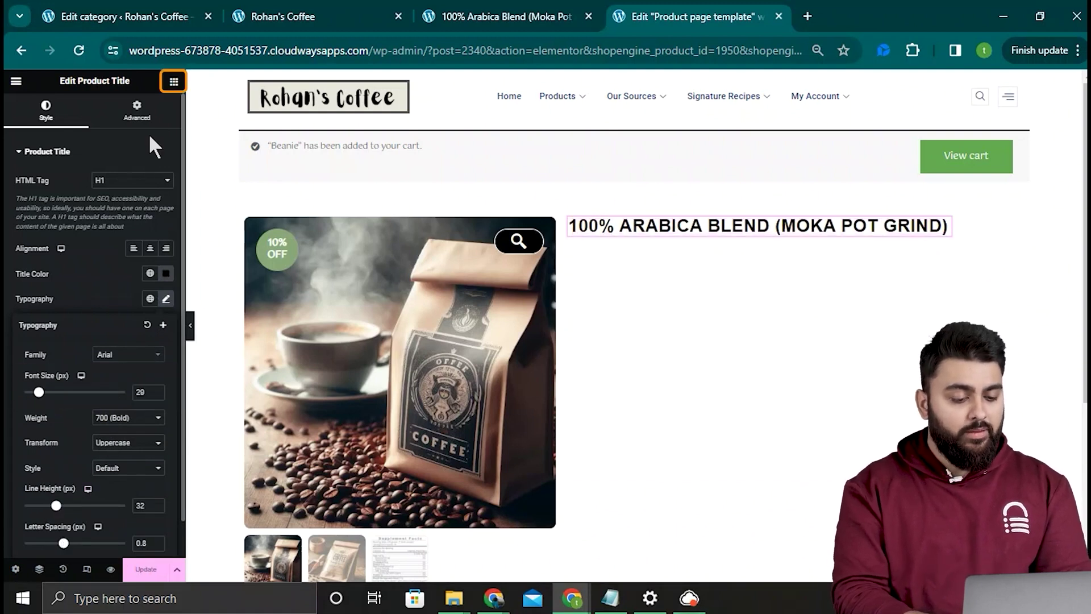
# Step: Drop the Product Categories widget above the title in the right column
pyautogui.click(172, 83)
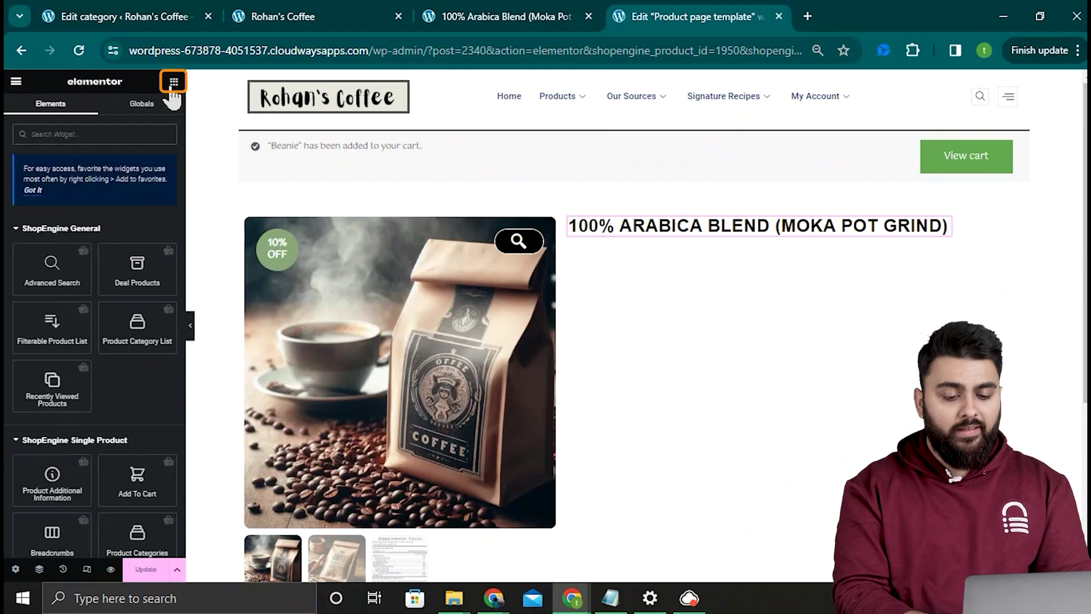
pyautogui.click(125, 134)
pyautogui.write('categor')
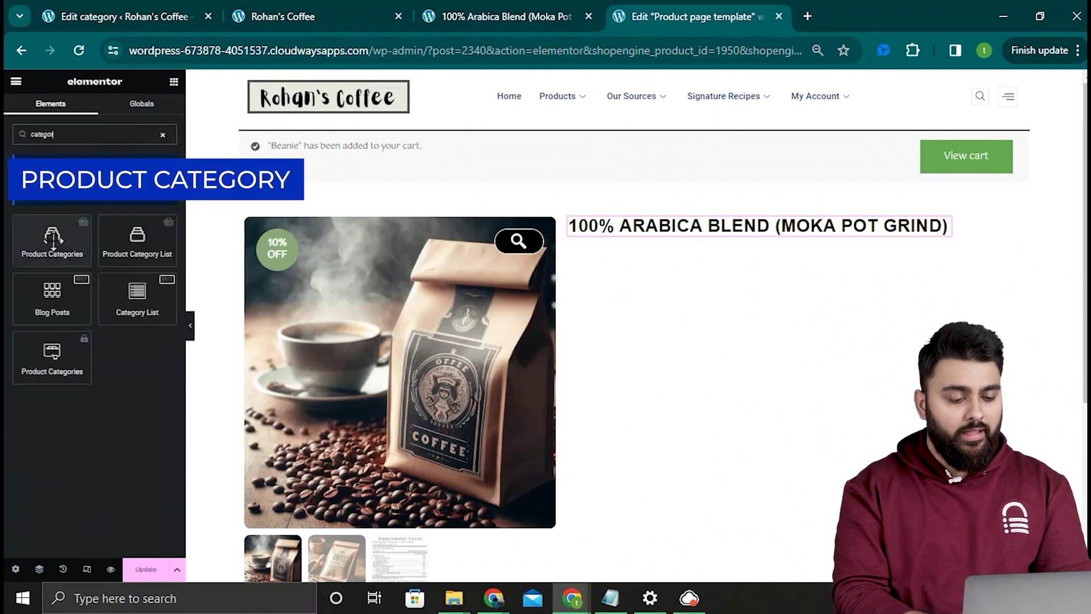
pyautogui.moveTo(52, 238); pyautogui.dragTo(689, 220)
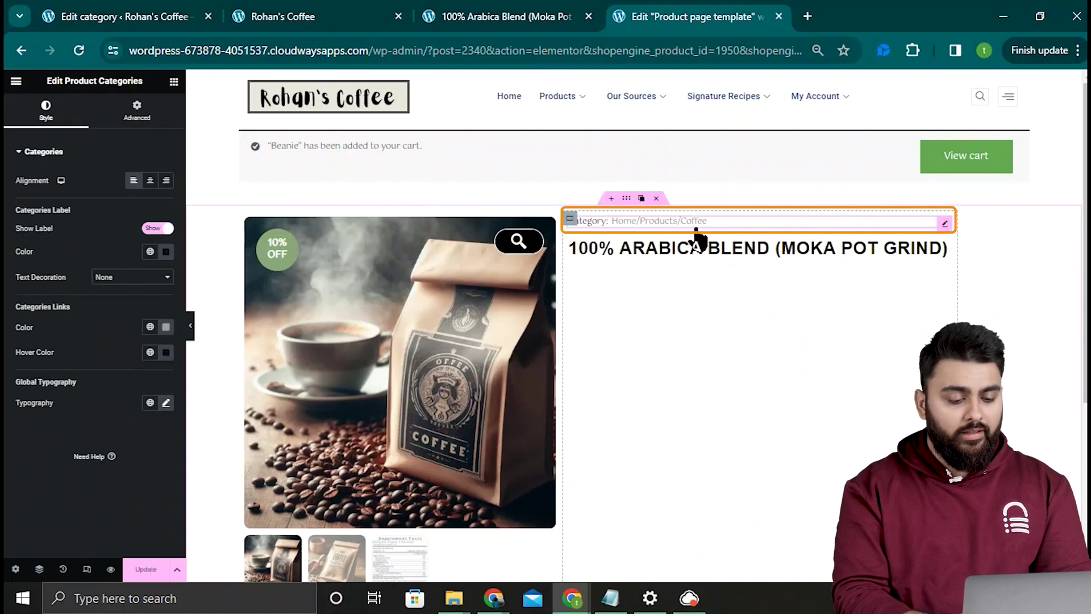
# Step: Colour the category links green (#89B054)
pyautogui.click(166, 326)
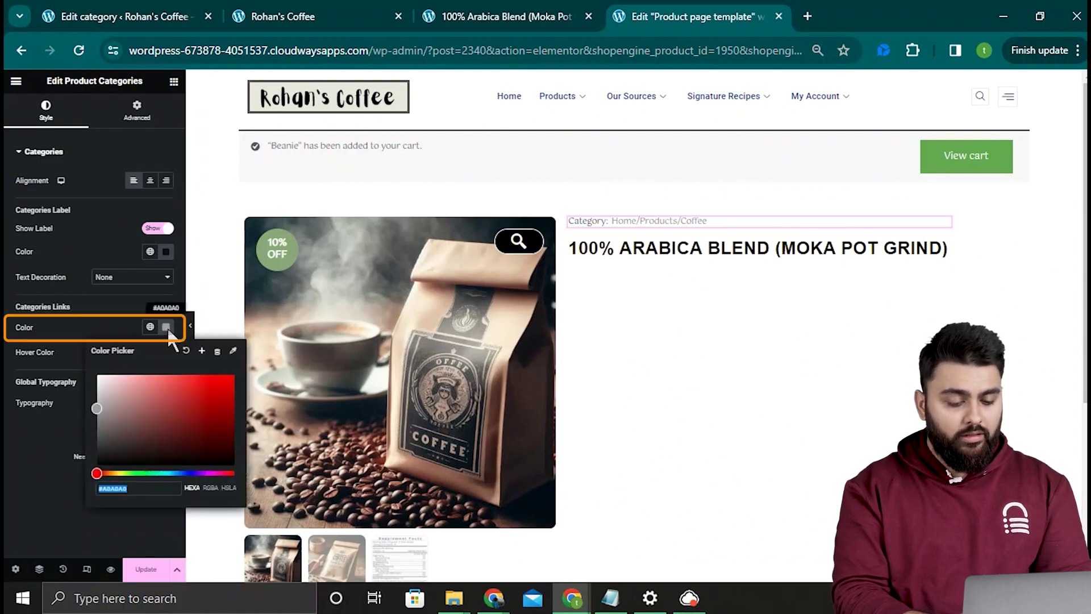
pyautogui.moveTo(105, 473); pyautogui.dragTo(139, 475)
pyautogui.moveTo(138, 379); pyautogui.dragTo(168, 403)
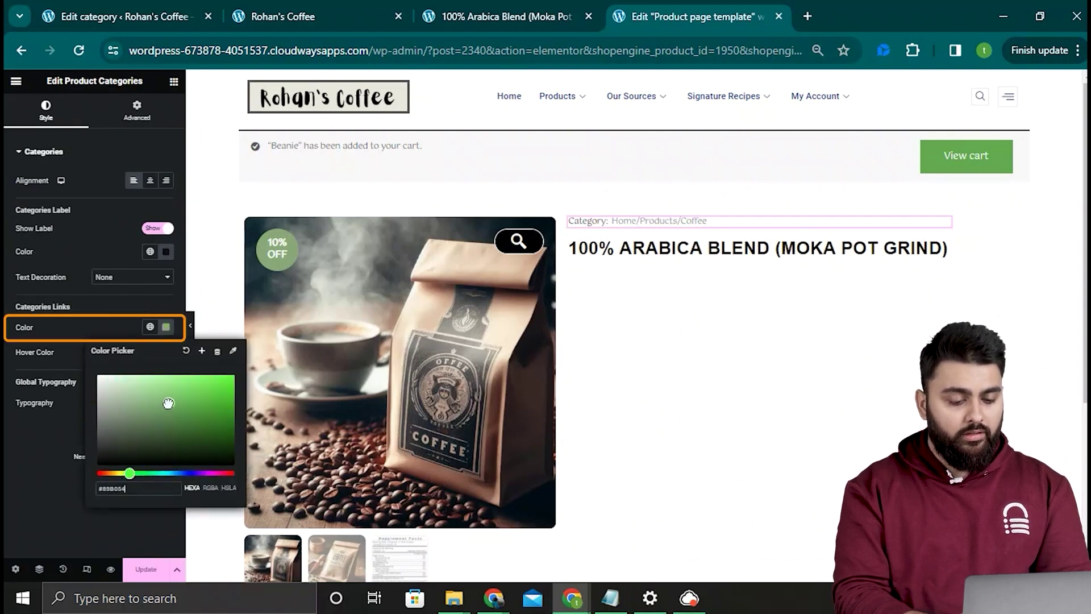
pyautogui.click(196, 83)
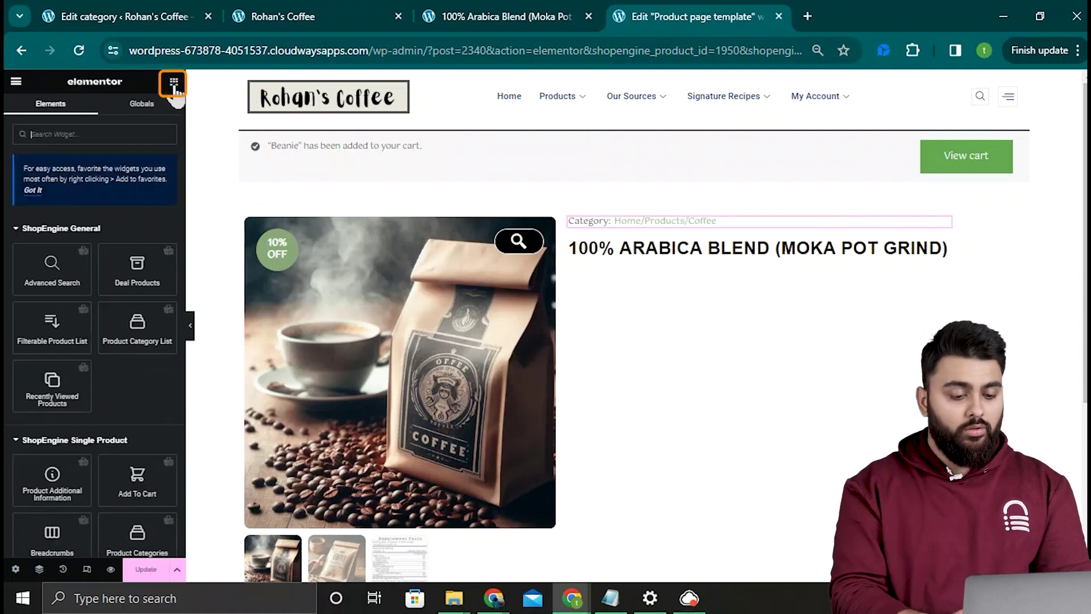
# Step: Place Product Rating and Product Price under the title, enlarging the $4.50 sale price
pyautogui.write('star')
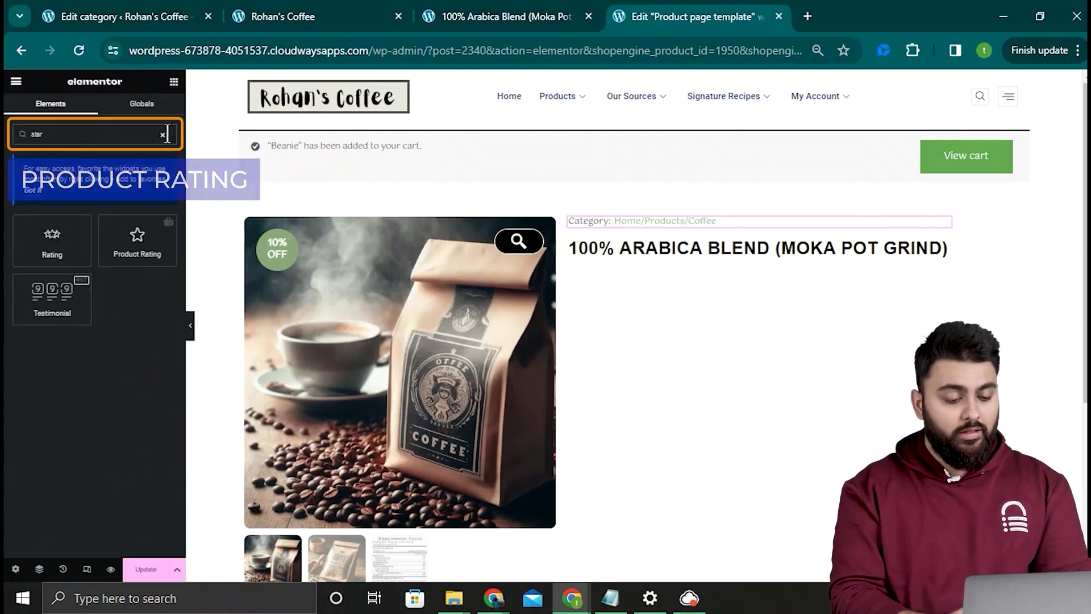
pyautogui.moveTo(137, 242); pyautogui.dragTo(702, 254)
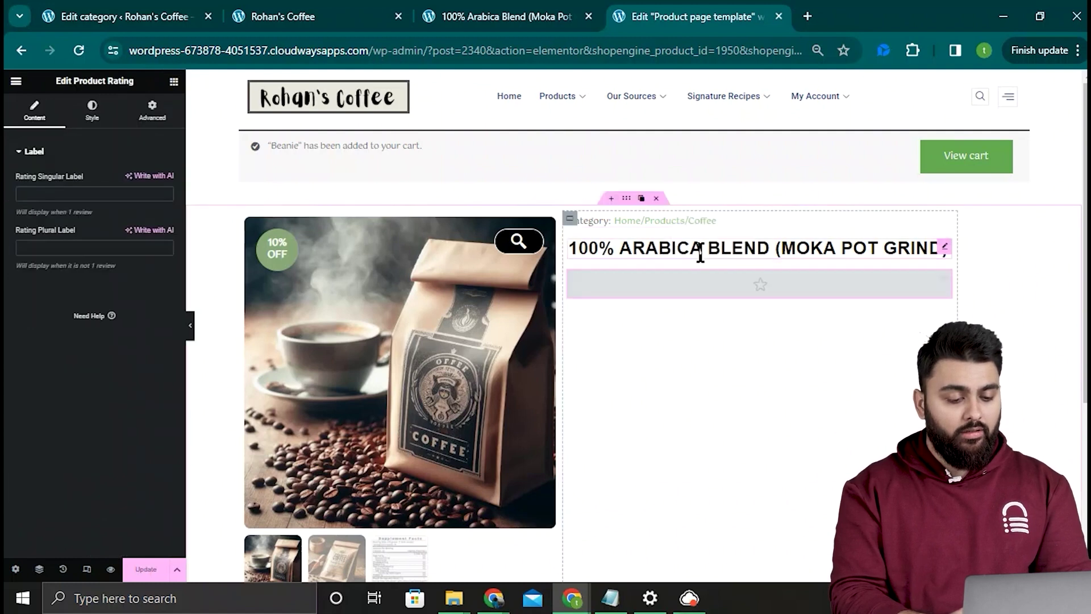
pyautogui.click(174, 83)
pyautogui.click(116, 133)
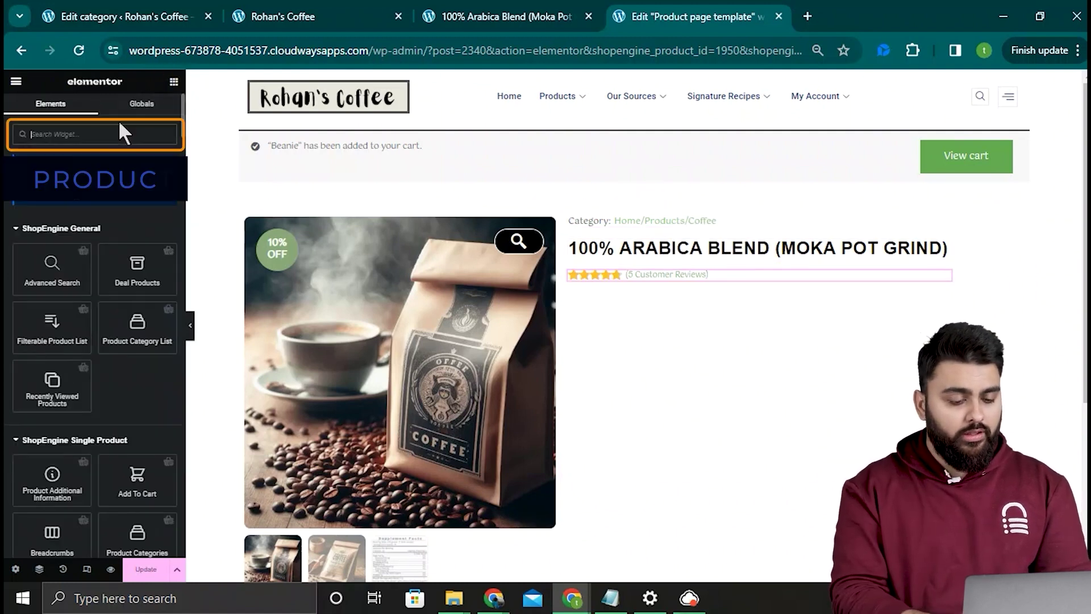
pyautogui.write('price')
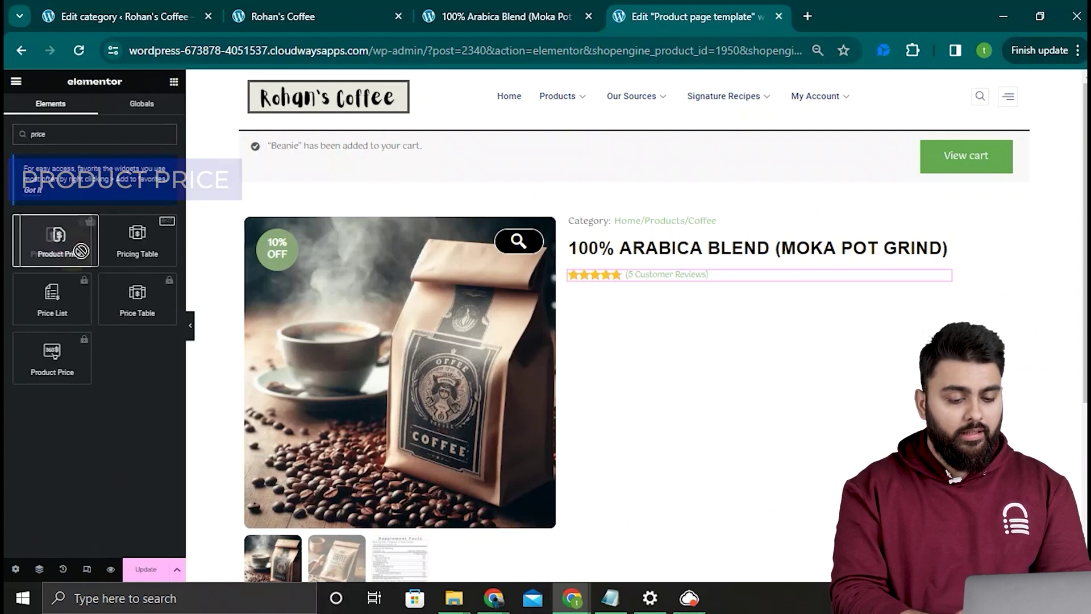
pyautogui.moveTo(52, 238); pyautogui.dragTo(777, 278)
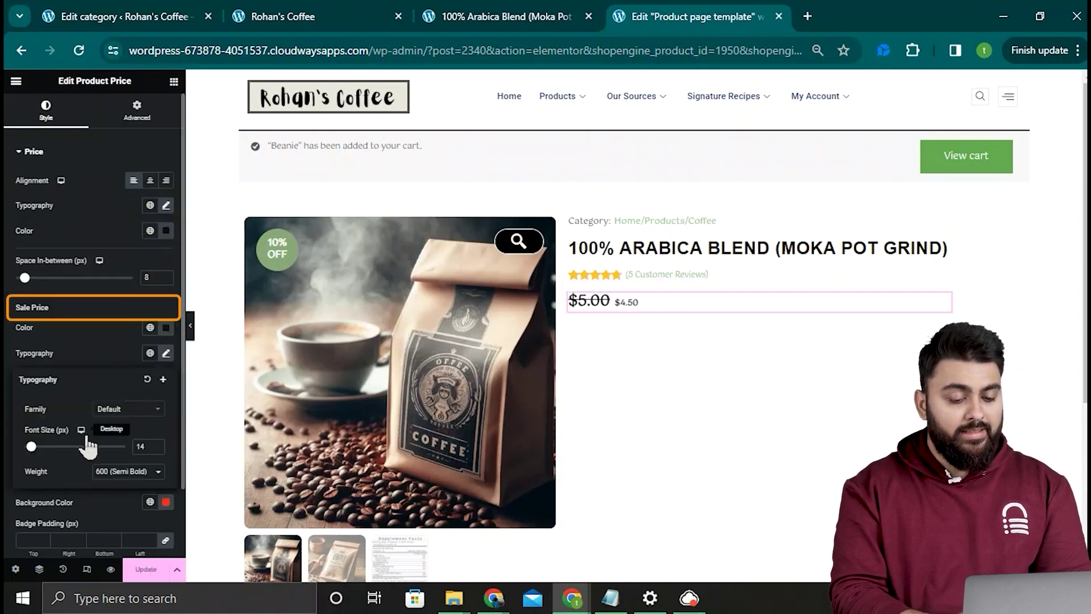
pyautogui.click(157, 444)
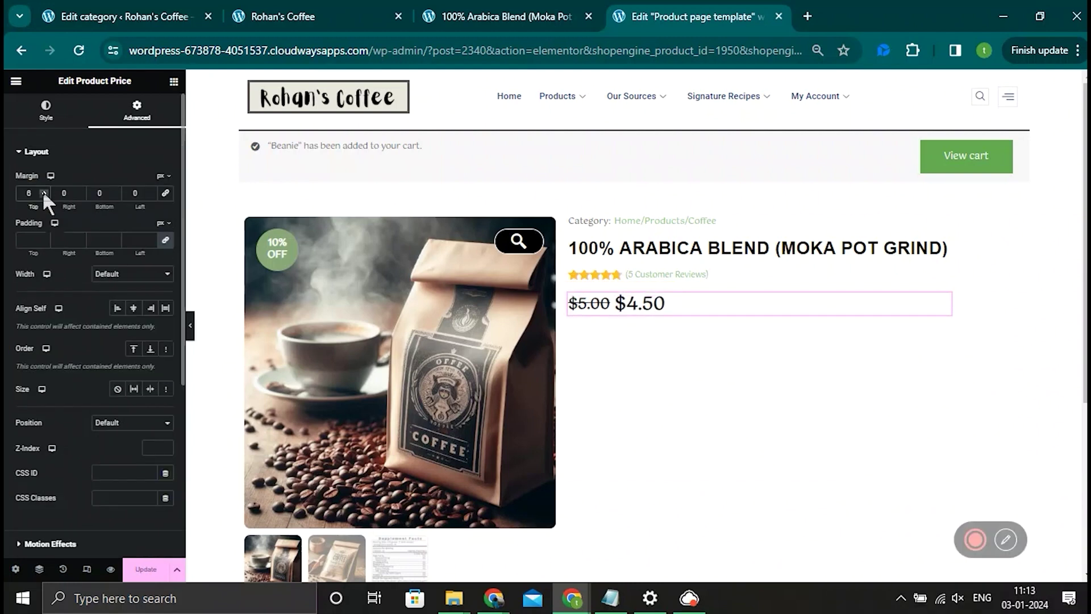
# Step: Add a Product Description below the price, styled at 19 px with about 31 line height
pyautogui.click(170, 84)
pyautogui.write('desc')
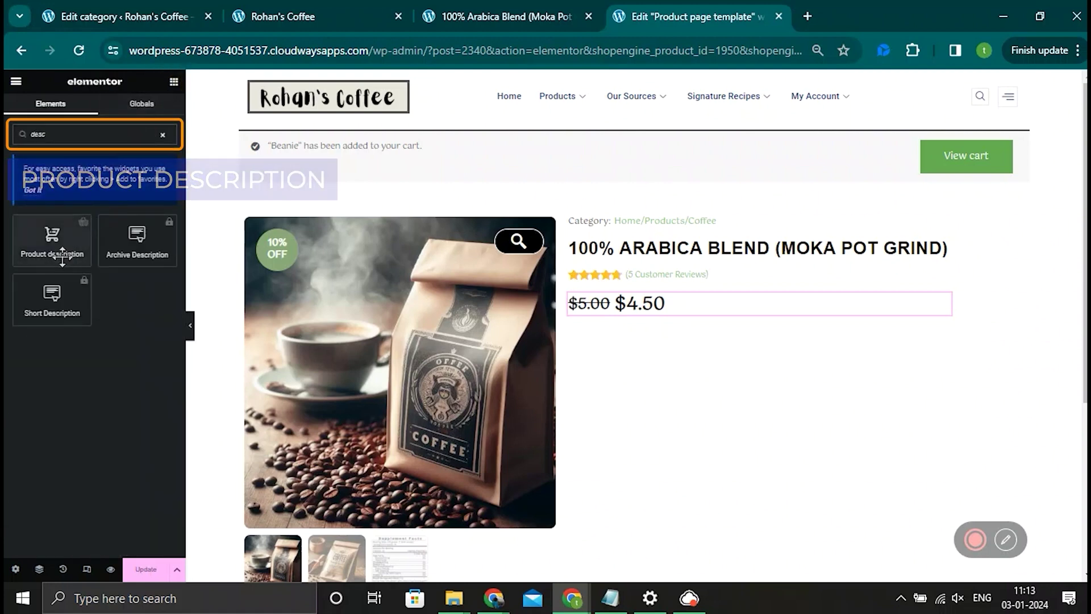
pyautogui.moveTo(57, 250); pyautogui.dragTo(741, 313)
pyautogui.click(166, 205)
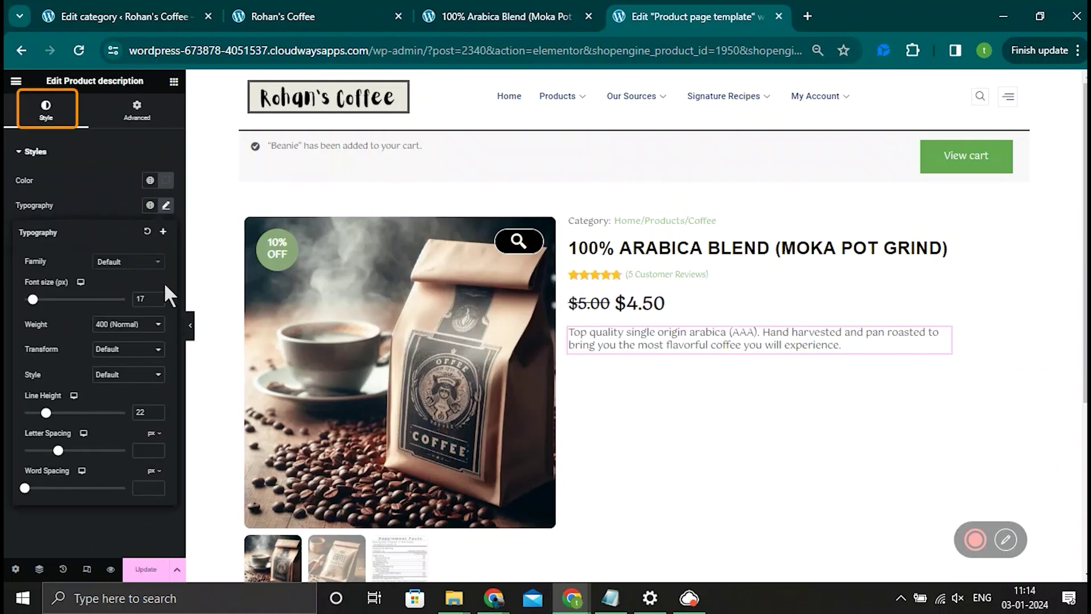
pyautogui.click(156, 296)
pyautogui.click(155, 296)
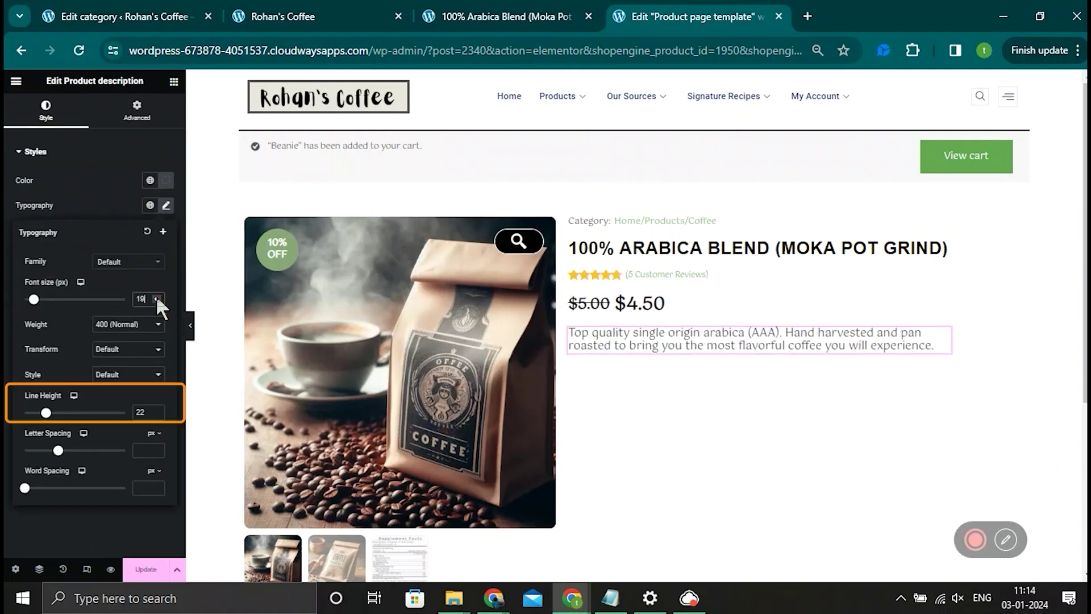
pyautogui.moveTo(46, 413); pyautogui.dragTo(55, 413)
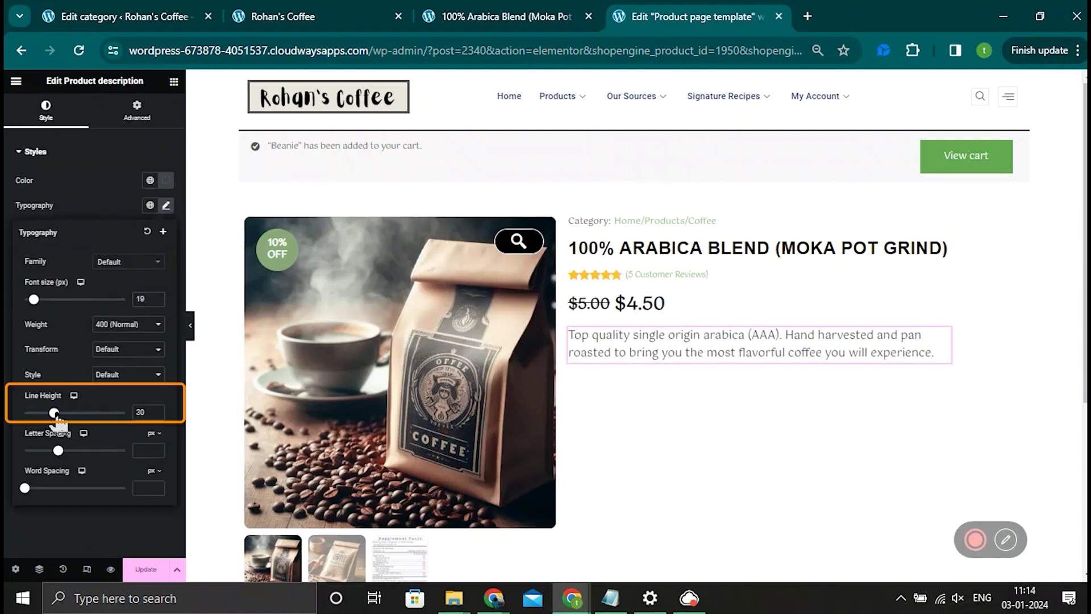
# Step: Add the Add To Cart widget below the description with Show Stock Status enabled
pyautogui.click(175, 83)
pyautogui.write('add t')
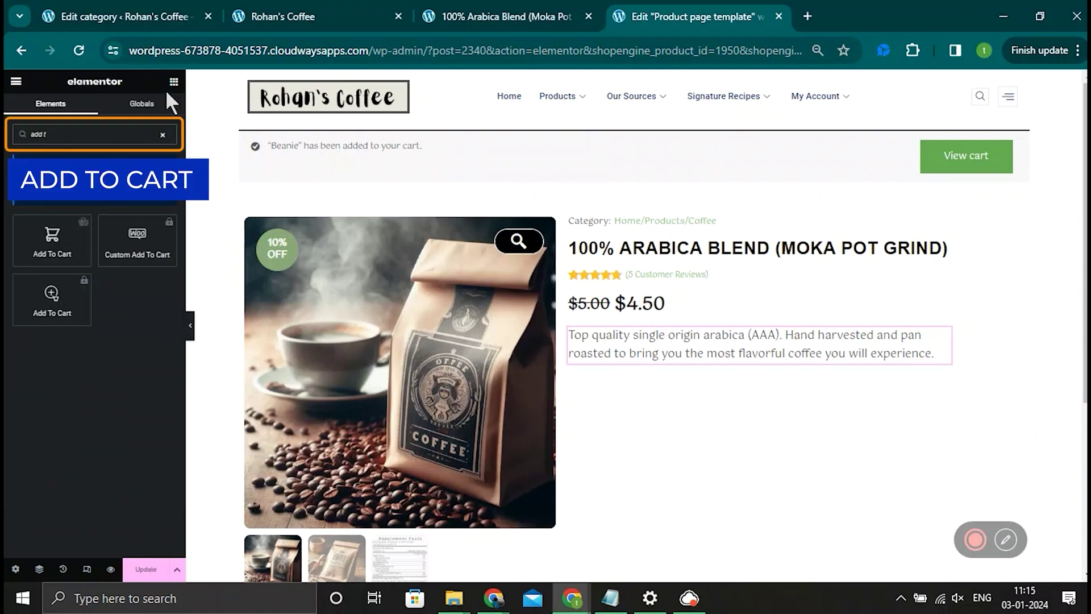
pyautogui.write('o')
pyautogui.moveTo(51, 242); pyautogui.dragTo(663, 364)
pyautogui.moveTo(664, 364); pyautogui.dragTo(664, 363)
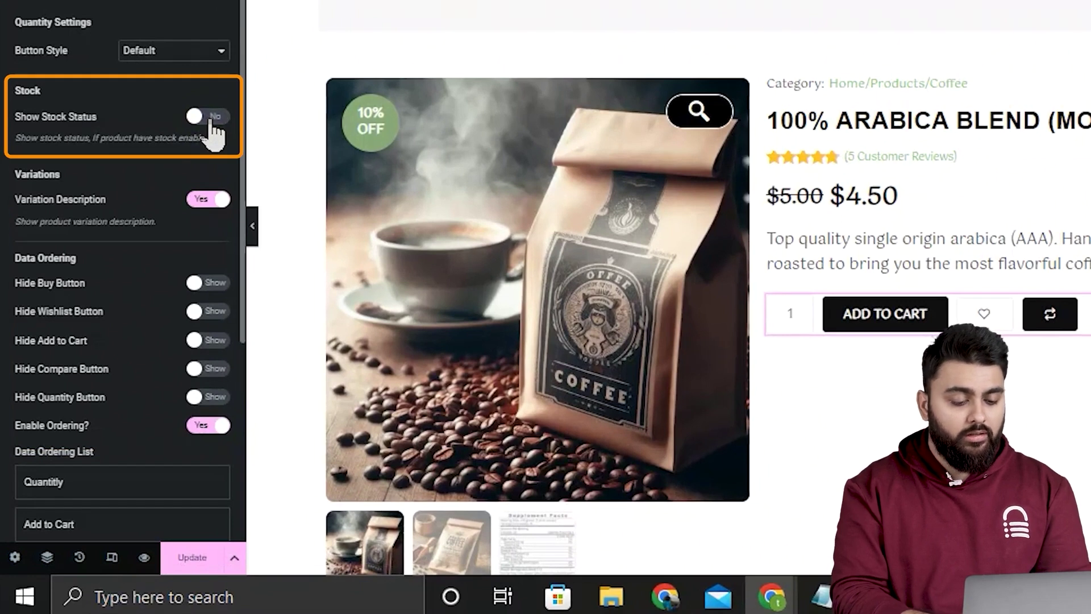
pyautogui.click(210, 118)
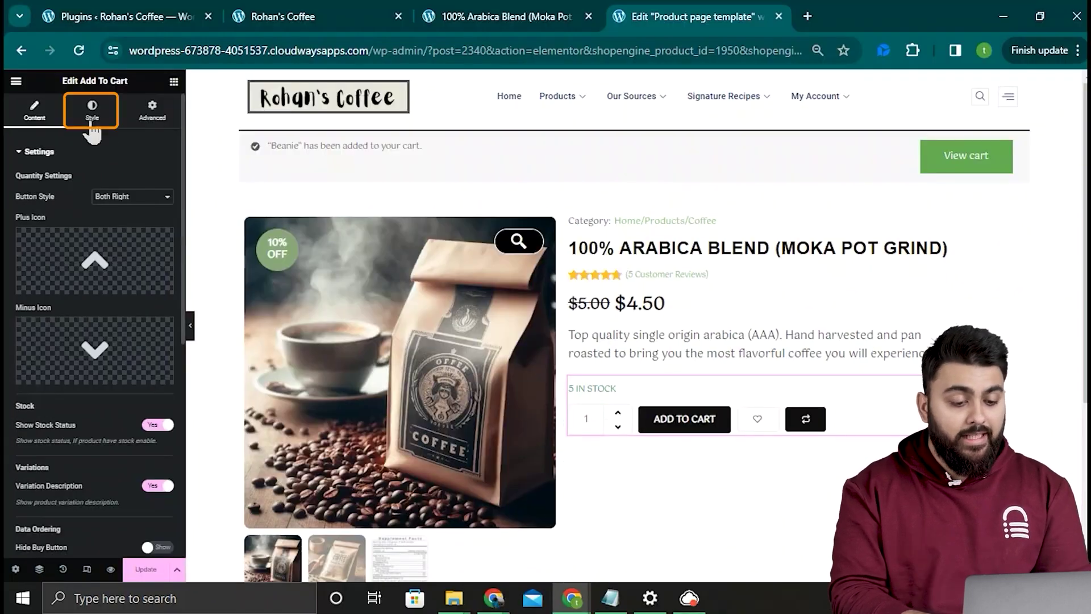
# Step: Set the In Stock text colour in the add-to-cart Style settings
pyautogui.click(90, 111)
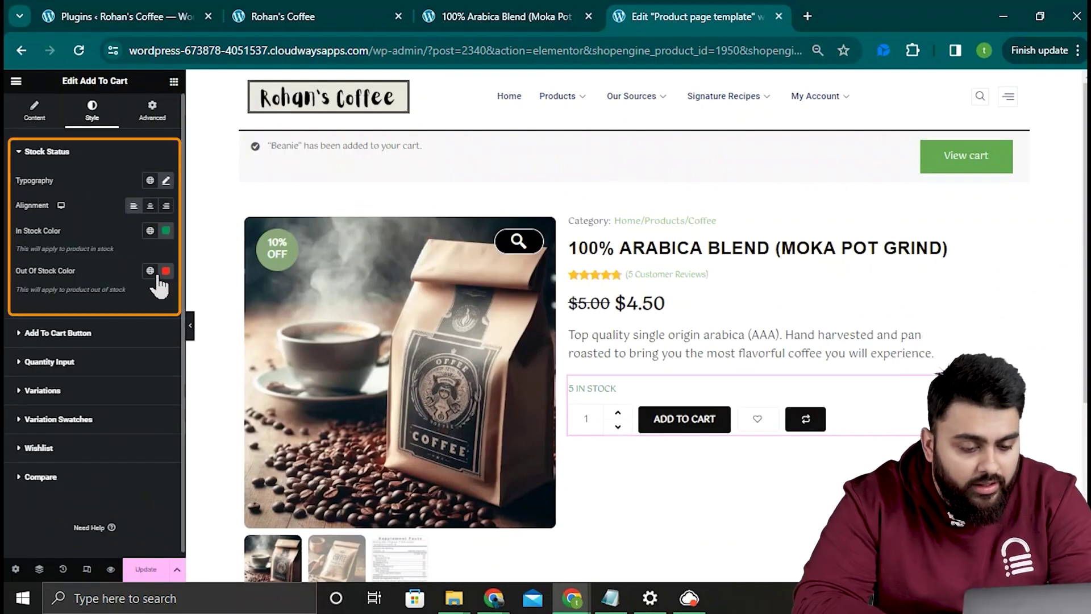
pyautogui.click(166, 231)
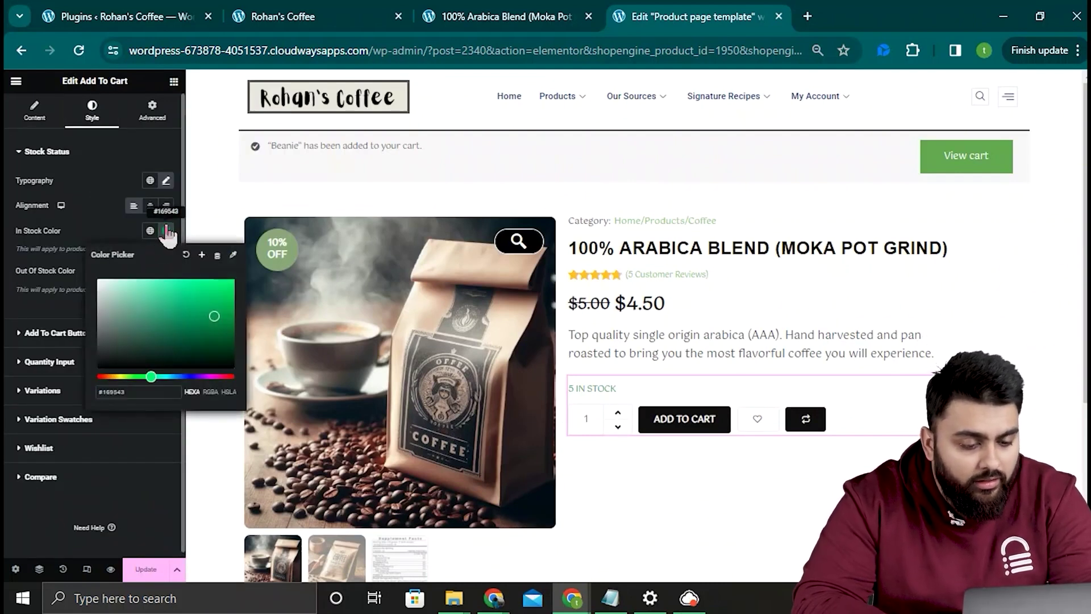
pyautogui.click(173, 196)
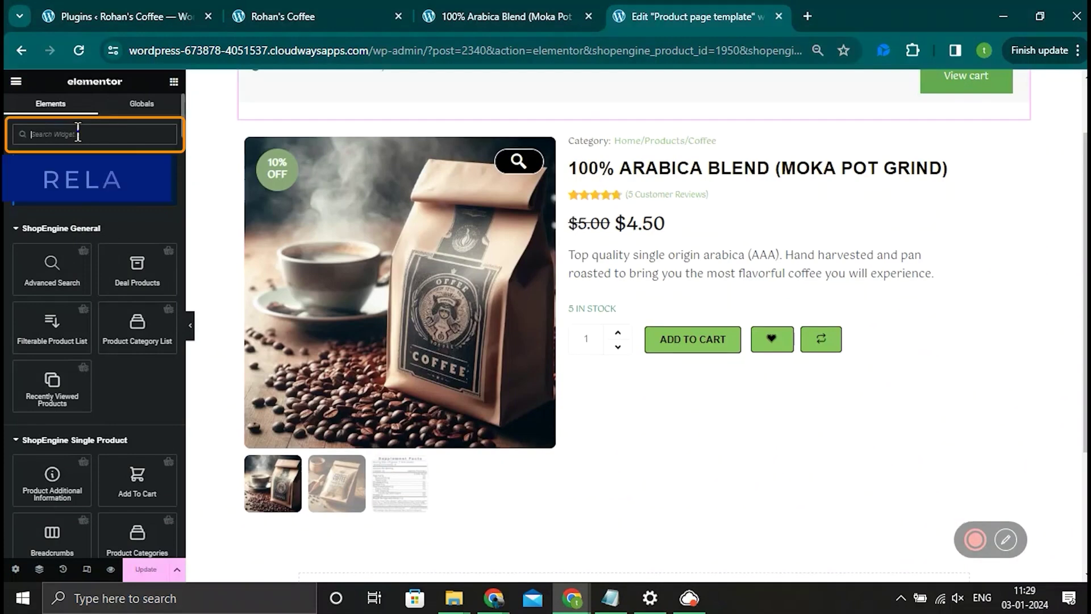
# Step: Place the Related Products widget below the add-to-cart area
pyautogui.click(78, 132)
pyautogui.write('relate')
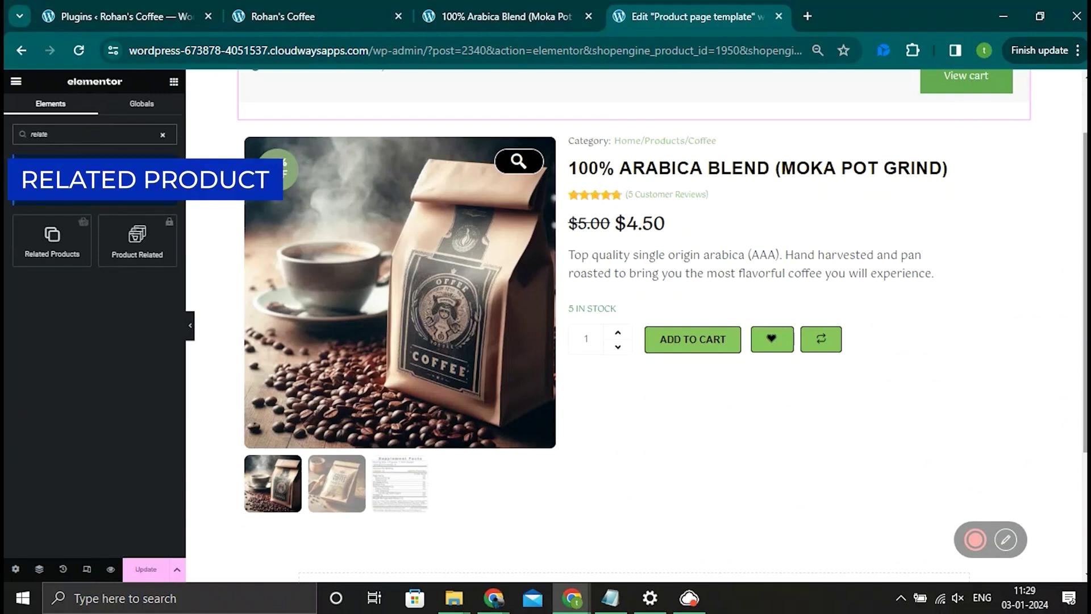
pyautogui.moveTo(52, 236); pyautogui.dragTo(731, 364)
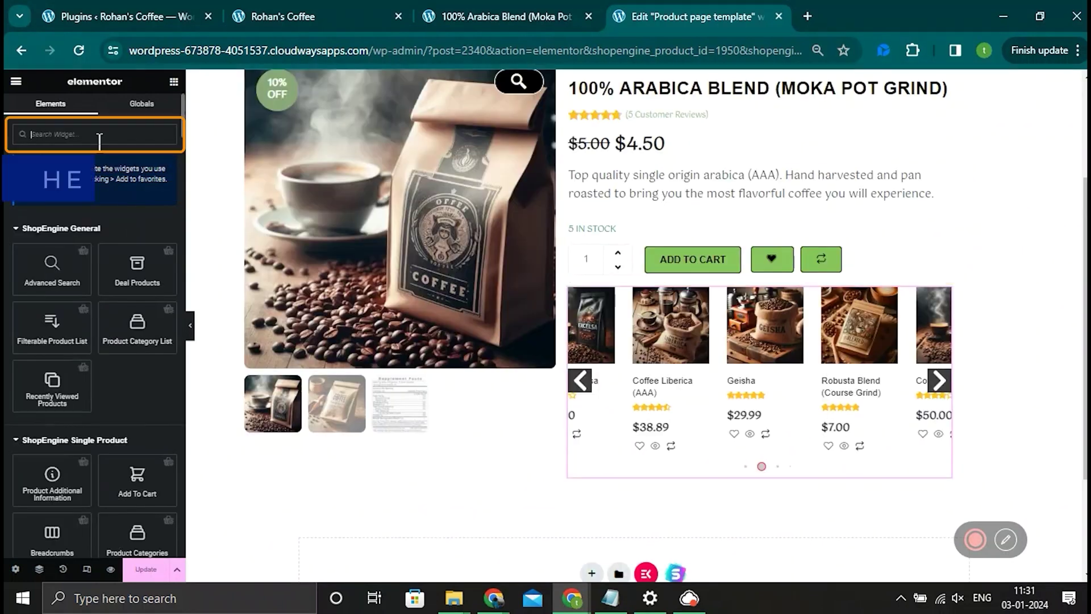
# Step: Add the heading 'Other Coffee You Might Like:' above the related products with smaller text
pyautogui.write('title')
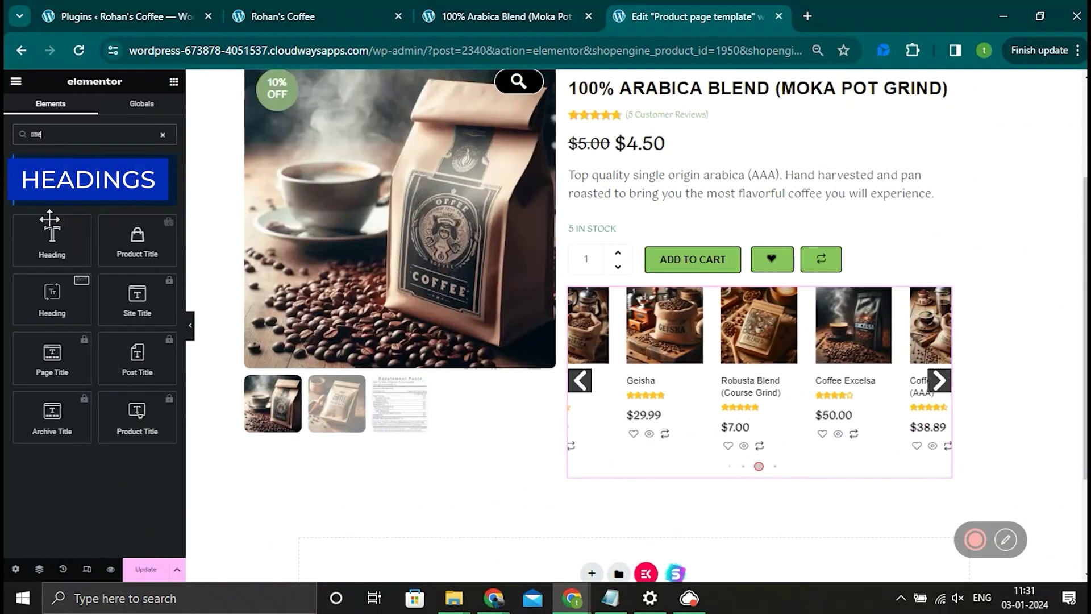
pyautogui.moveTo(52, 239); pyautogui.dragTo(648, 292)
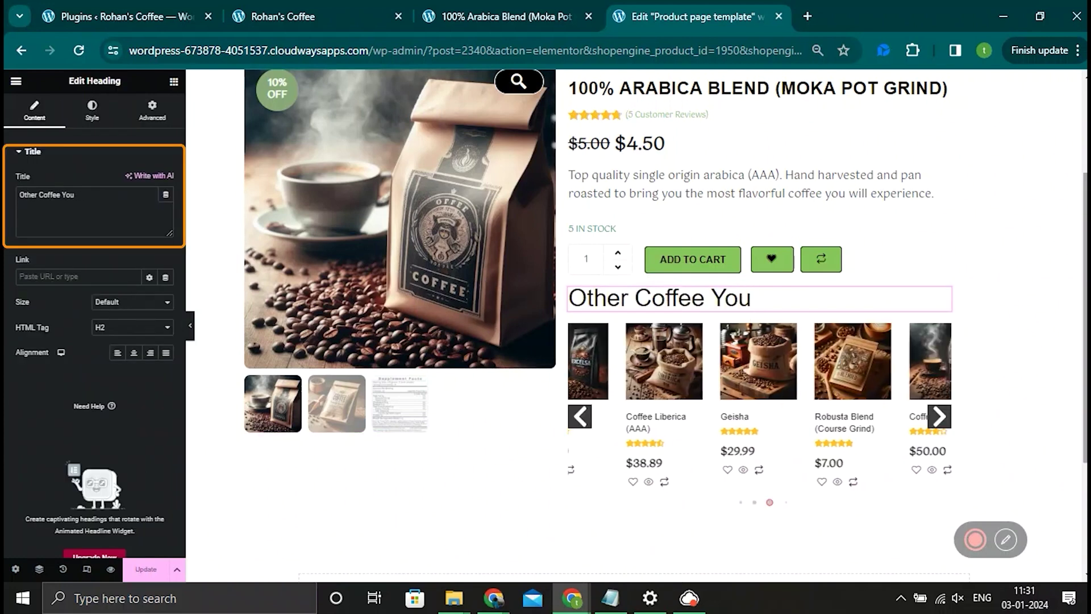
pyautogui.write('Might Lik')
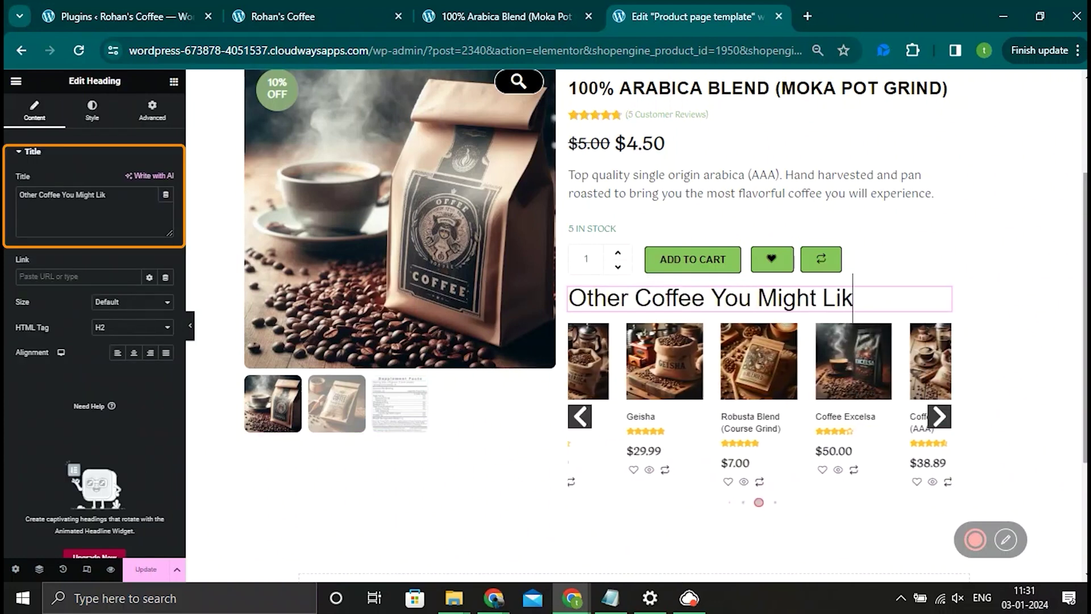
pyautogui.write('e:')
pyautogui.click(91, 113)
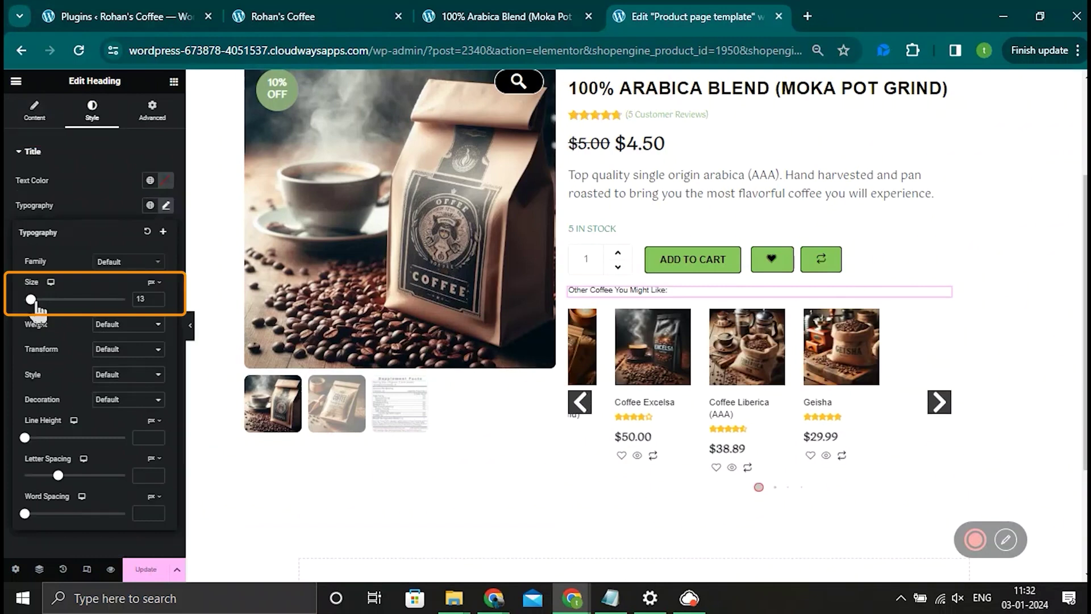
pyautogui.moveTo(34, 299); pyautogui.dragTo(37, 300)
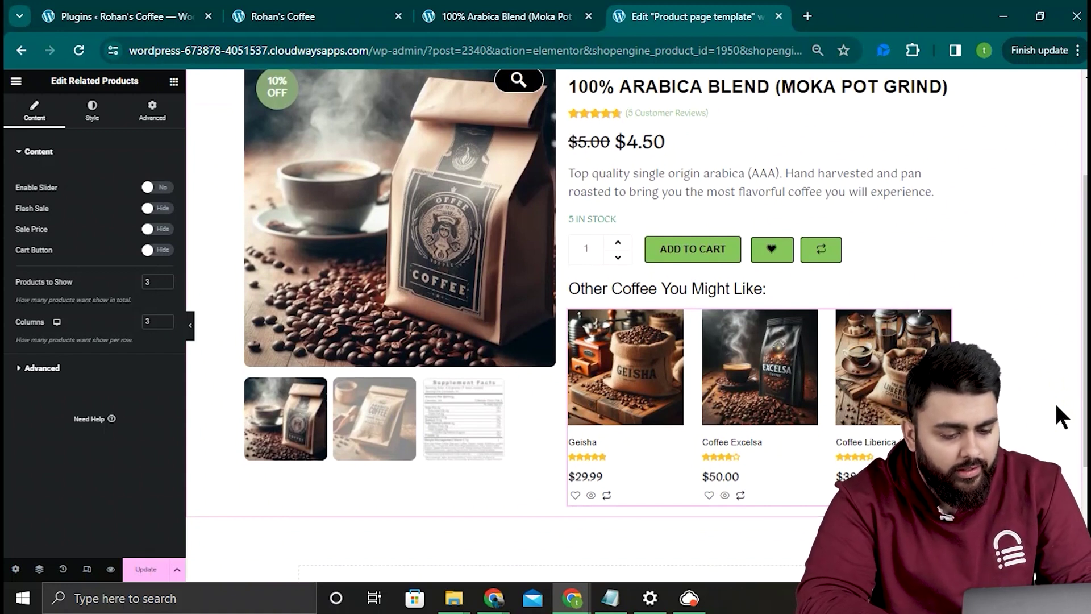
pyautogui.scroll(-3, 1054, 402)
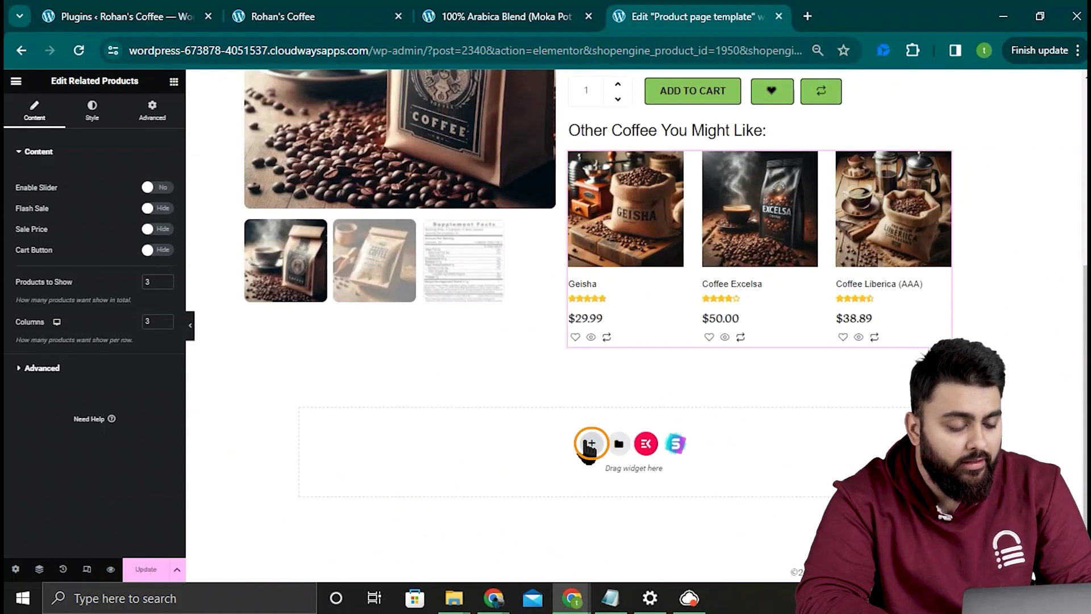
# Step: Add a new bottom section containing the Product Review widget
pyautogui.click(590, 444)
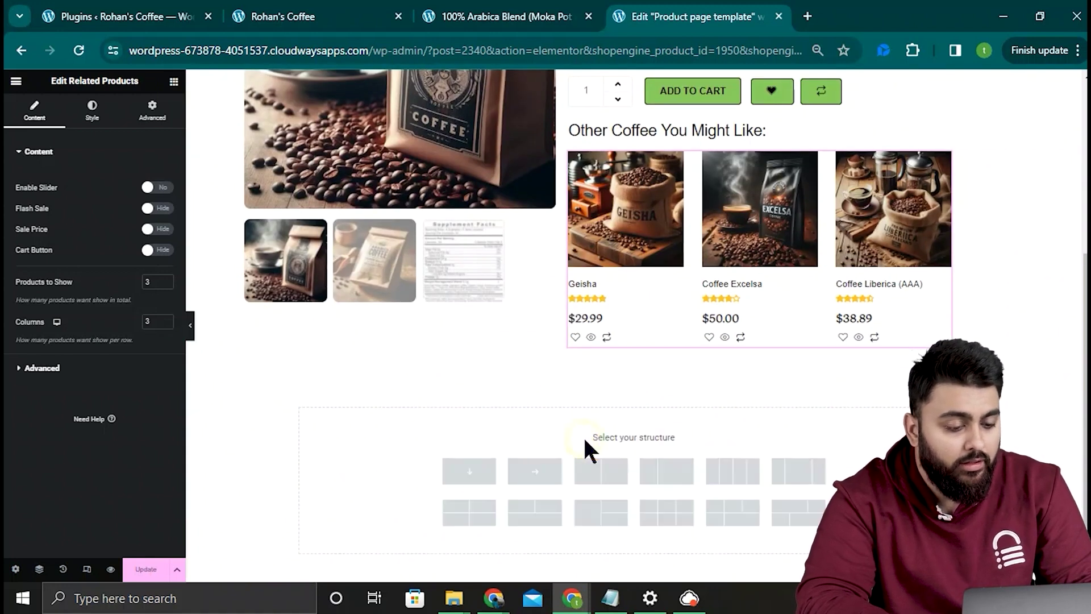
pyautogui.click(540, 475)
pyautogui.click(173, 83)
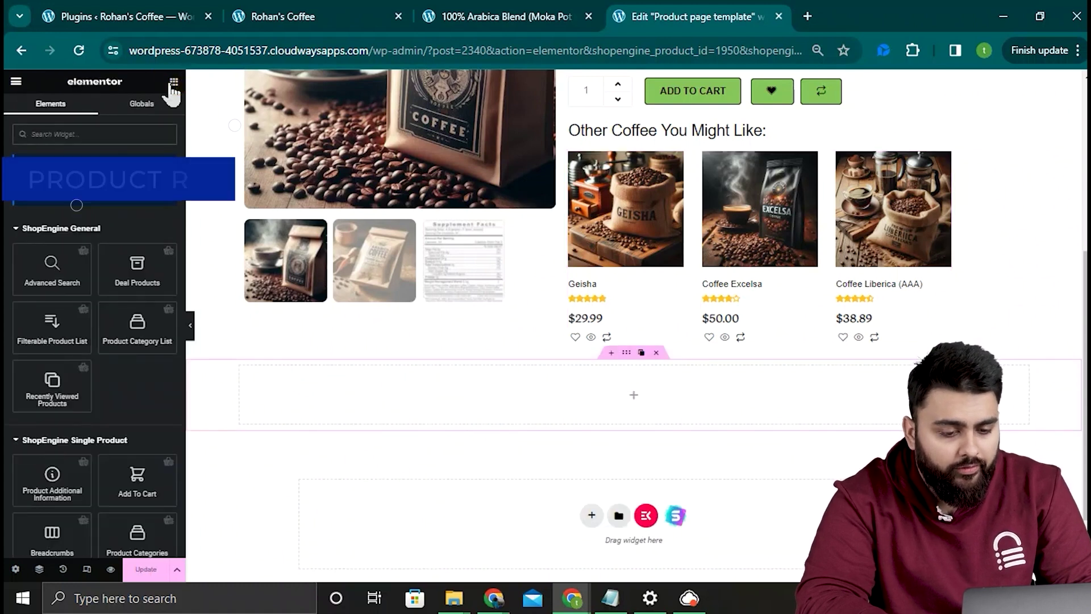
pyautogui.write('revie')
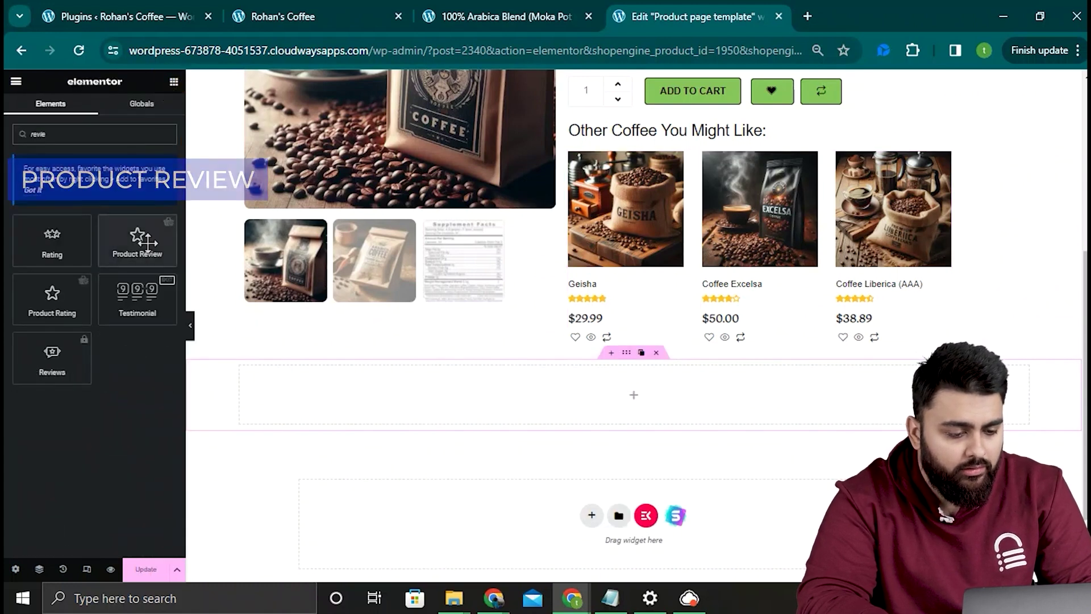
pyautogui.moveTo(137, 239); pyautogui.dragTo(628, 382)
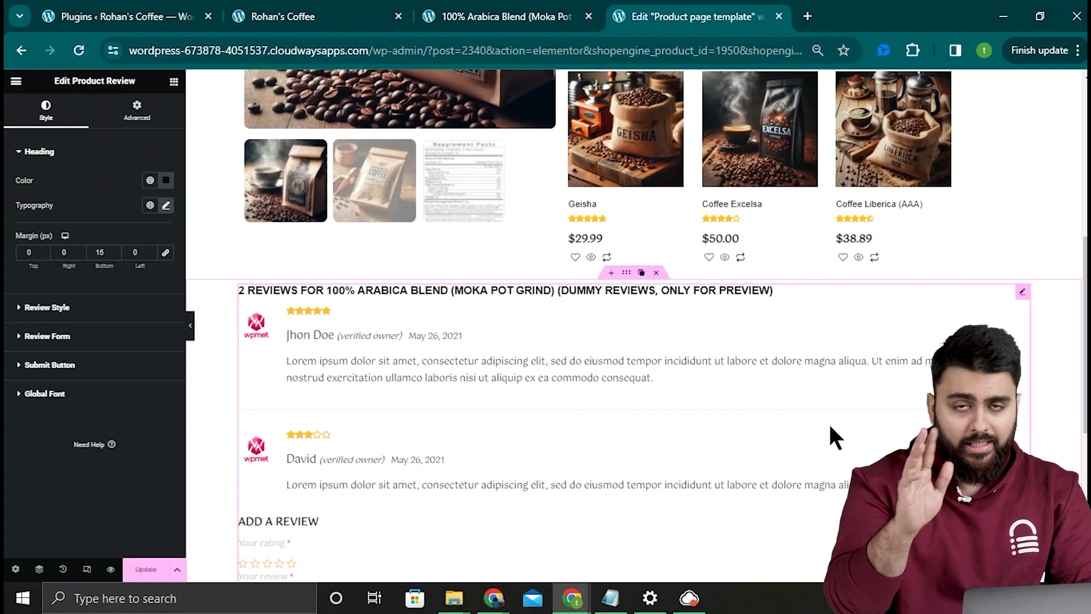
# Step: Give the reviews block a 10 px top margin and save the template with Update
pyautogui.click(137, 109)
pyautogui.click(166, 195)
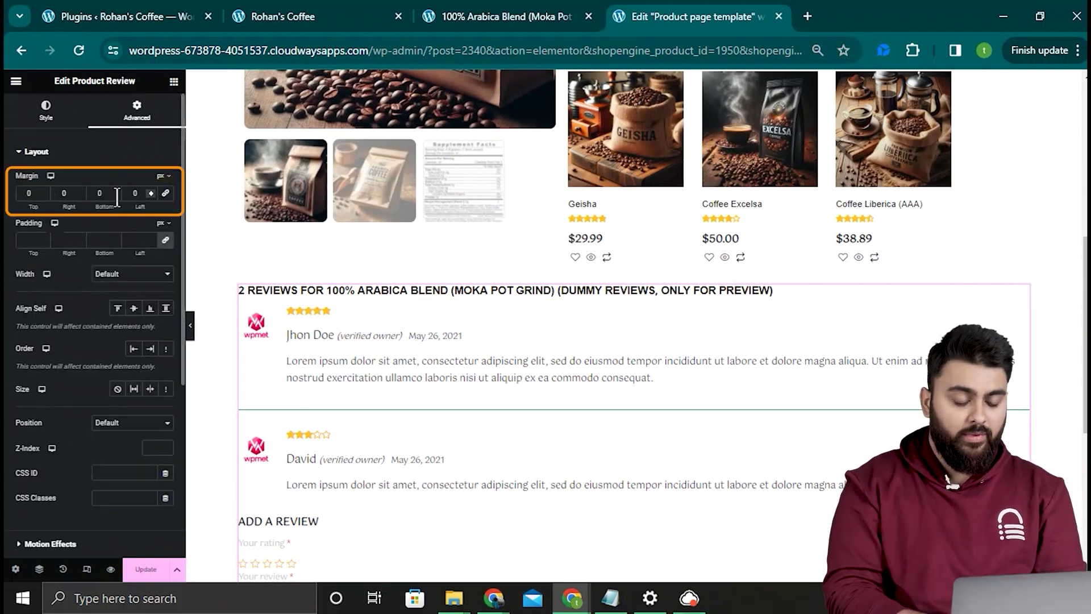
pyautogui.click(29, 193)
pyautogui.press('Up')
pyautogui.press('Up')
pyautogui.press('Up')
pyautogui.press('Up')
pyautogui.press('Up')
pyautogui.press('Up')
pyautogui.press('Up')
pyautogui.press('Up')
pyautogui.press('Up')
pyautogui.press('Up')
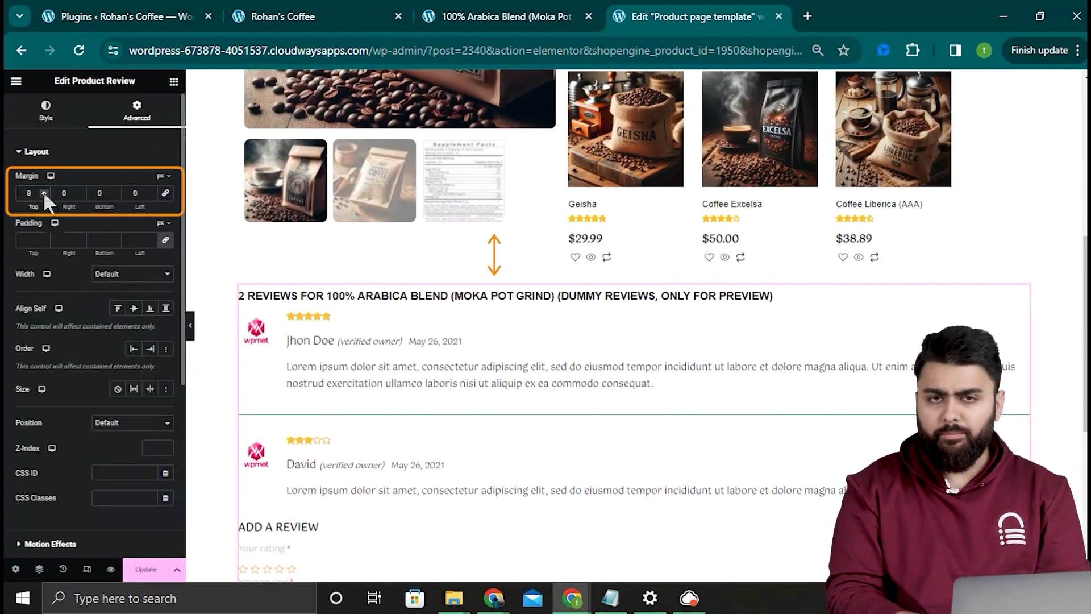
pyautogui.click(174, 81)
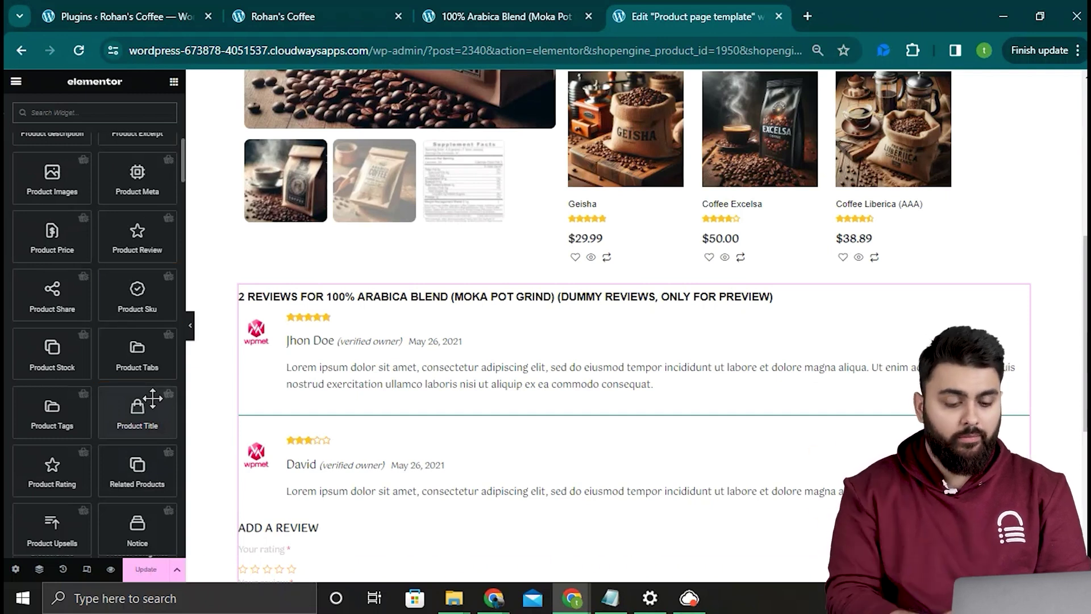
pyautogui.click(142, 570)
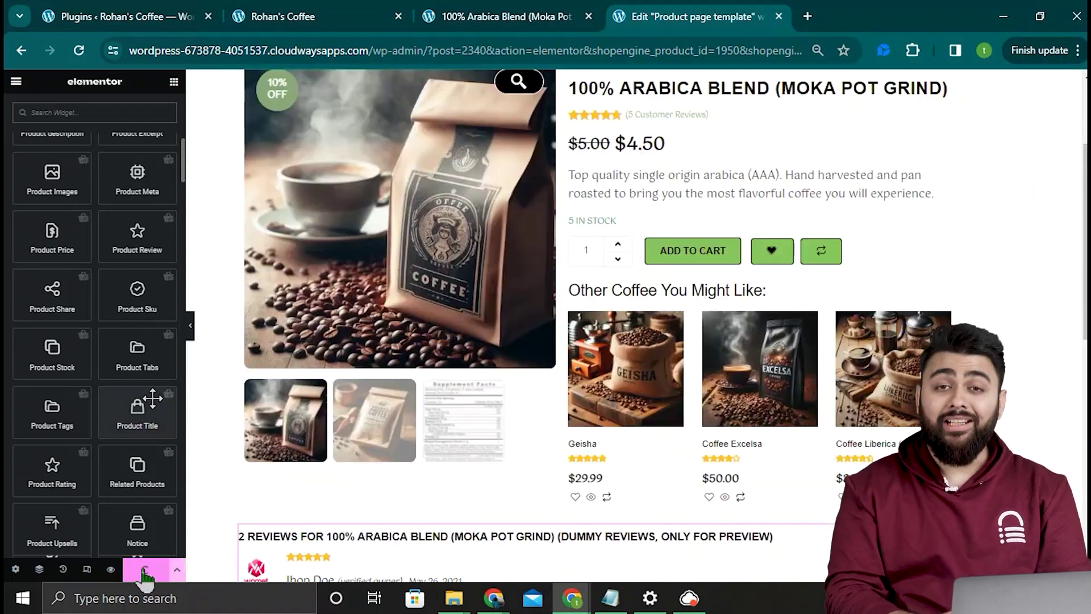
# Step: Preview the live 100% Arabica Blend product page and scroll through its layout
pyautogui.click(110, 569)
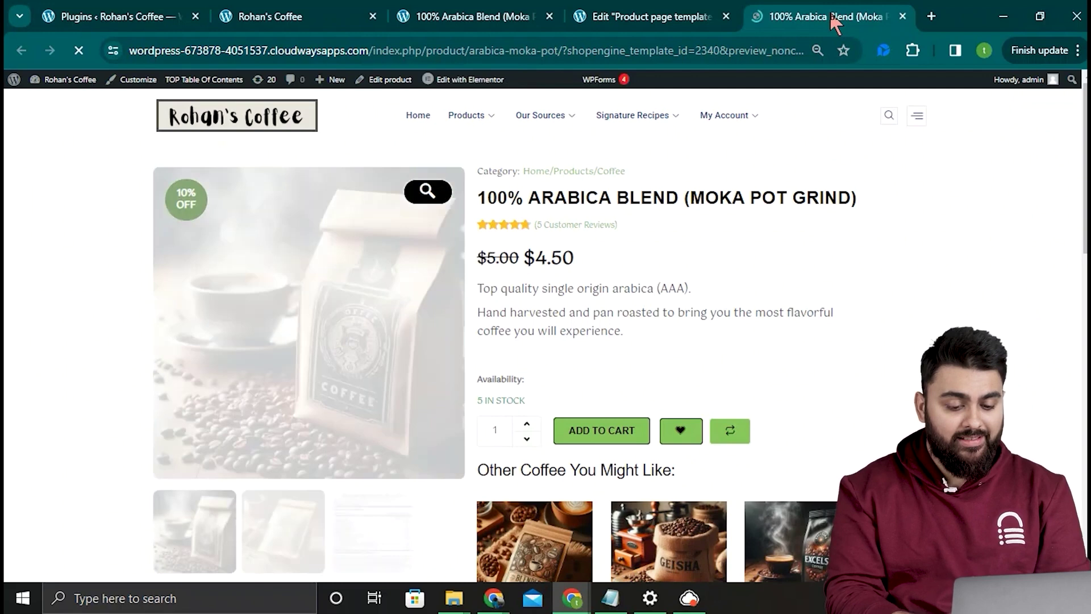
pyautogui.scroll(-3, 1019, 387)
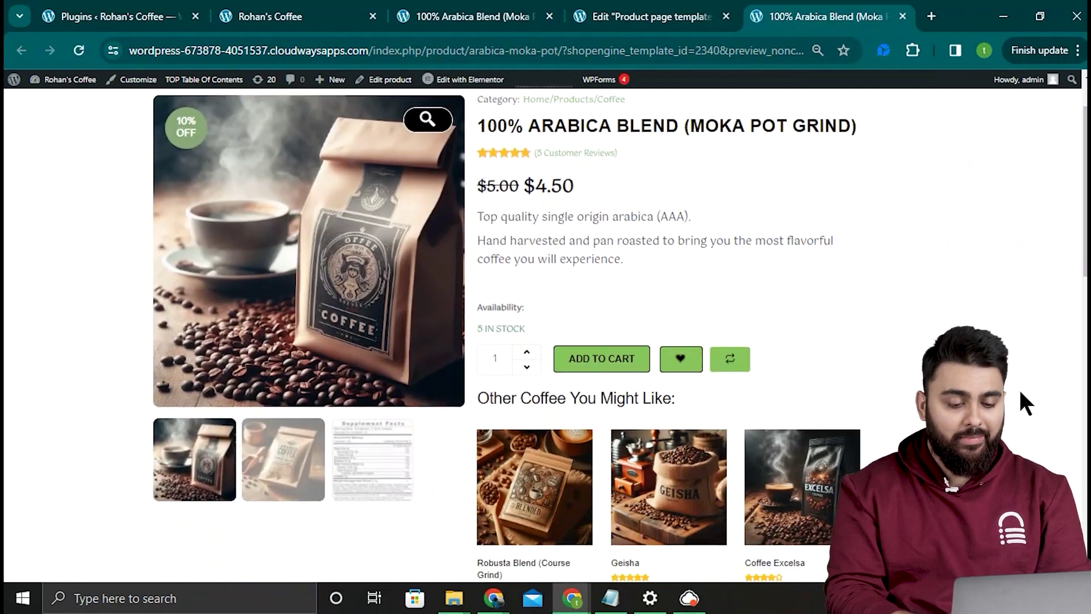
pyautogui.scroll(-4, 1017, 386)
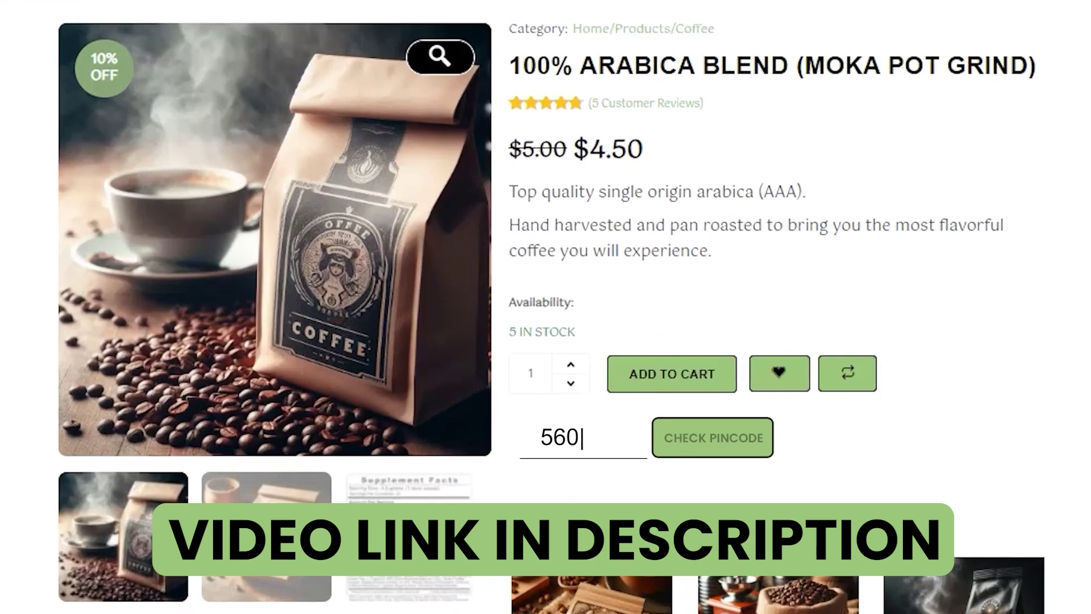
# Step: Check the entered pincode to get an estimated delivery date of Mar 24, 2024
pyautogui.click(732, 444)
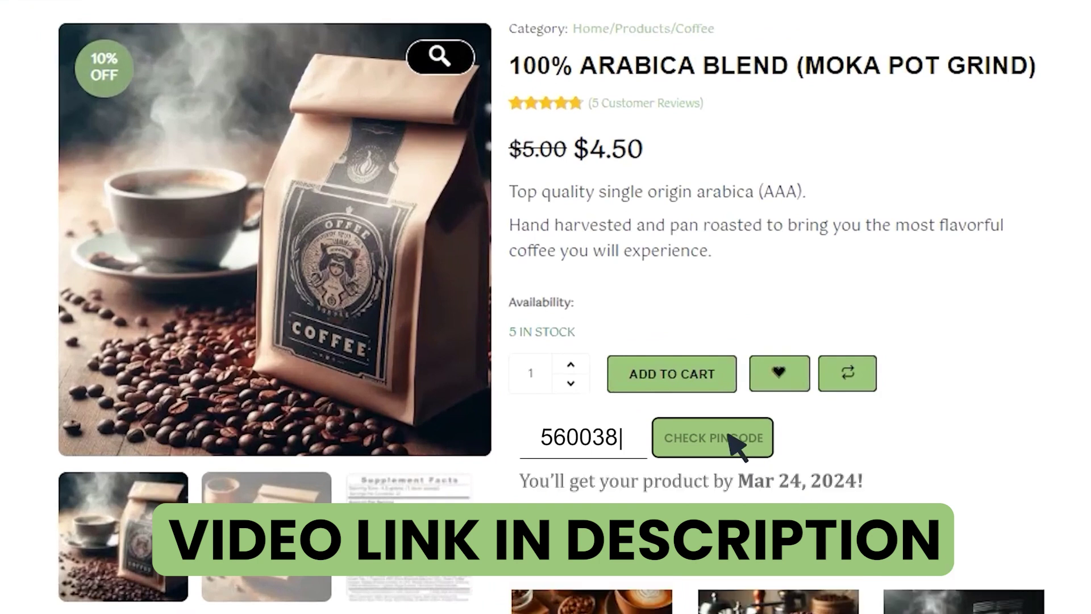